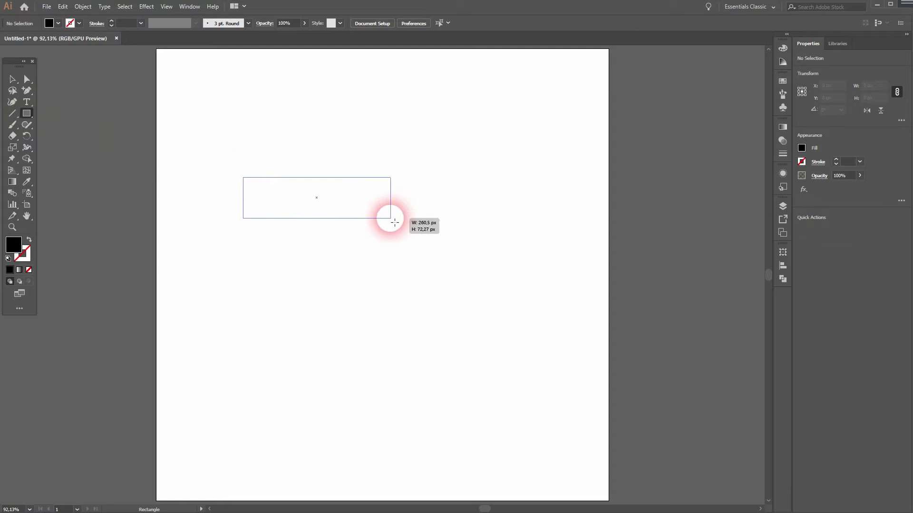
Step: Center the black rectangle horizontally on the artboard
click(12, 79)
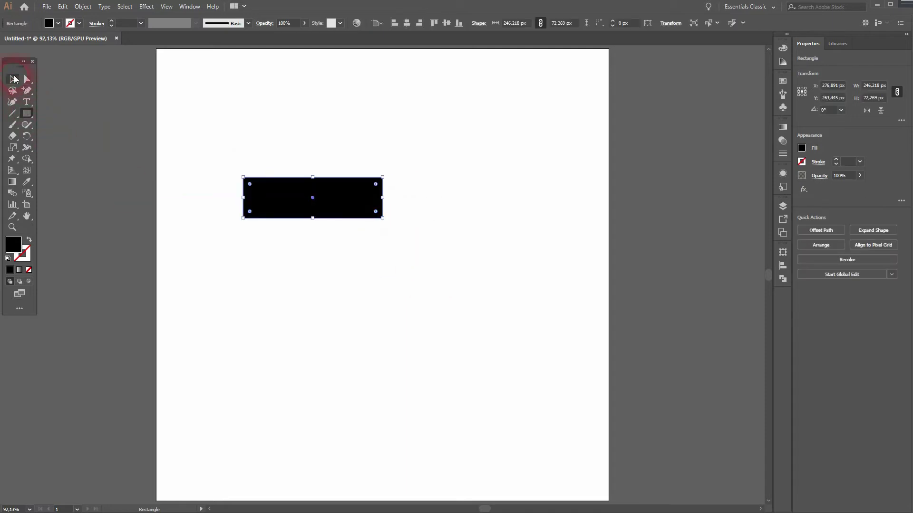
click(410, 24)
click(546, 123)
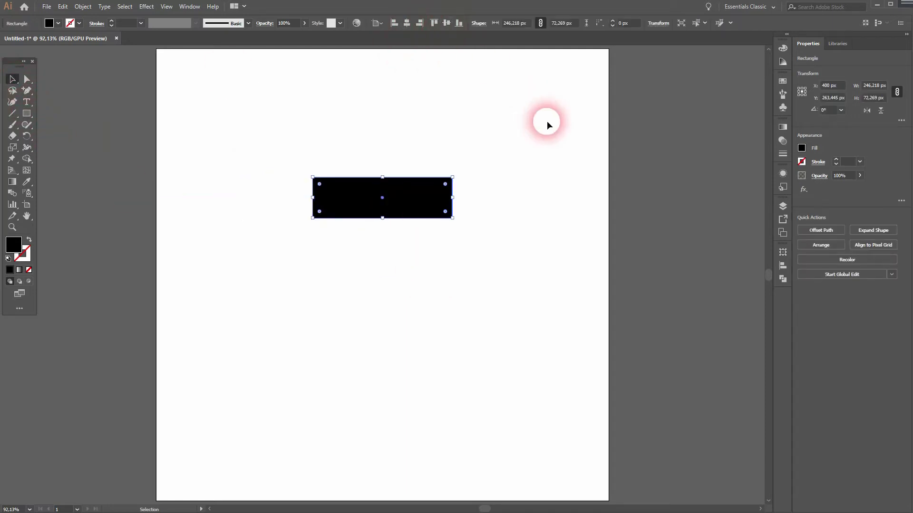
click(386, 199)
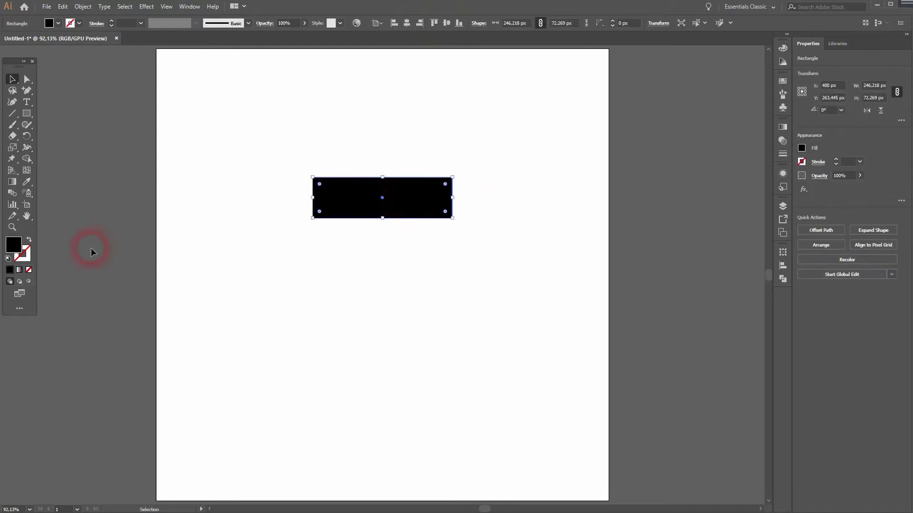
Step: Give the rectangle a dark red fill and a black 5 pt stroke
click(29, 241)
click(58, 23)
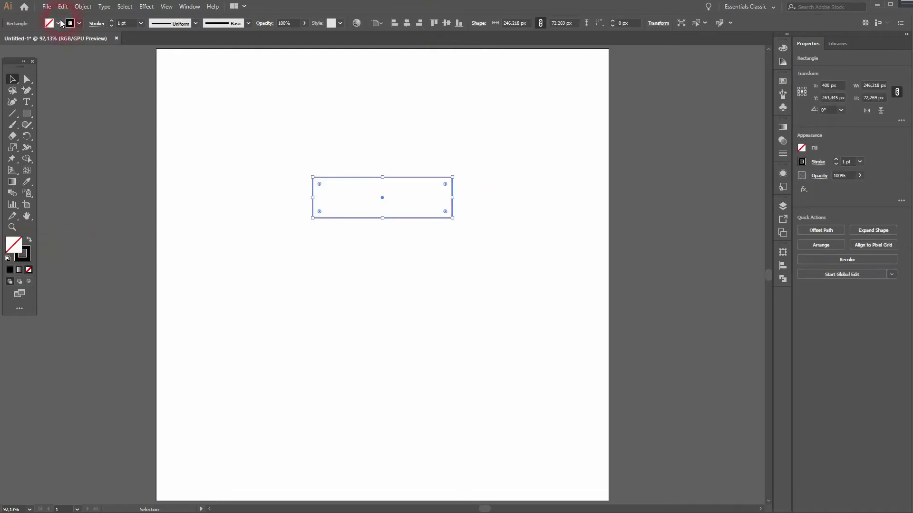
click(4, 51)
click(249, 261)
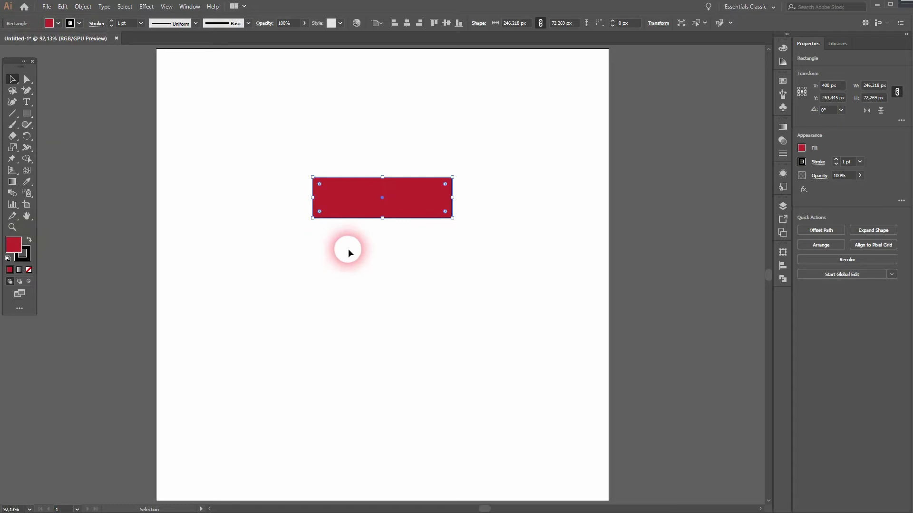
click(111, 21)
click(111, 21)
click(111, 21)
click(263, 205)
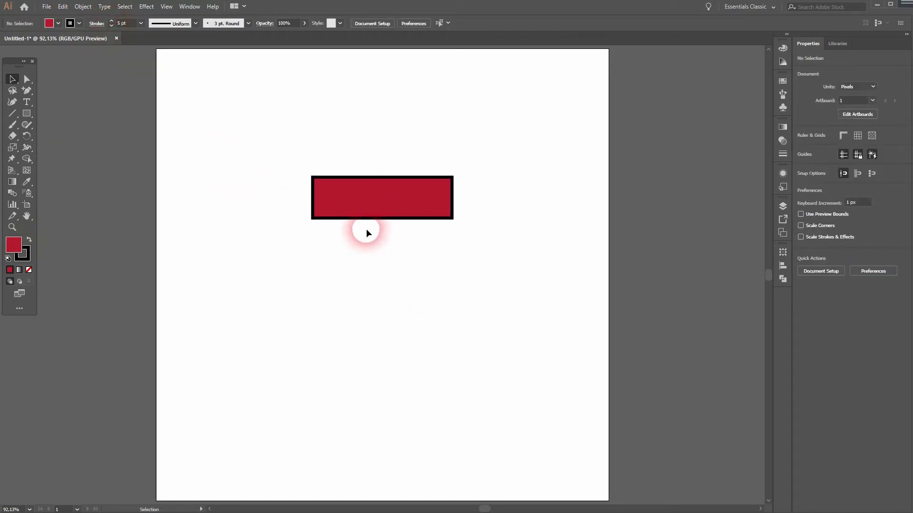
Step: Add the text MULTIPLE above the red rectangle
click(27, 102)
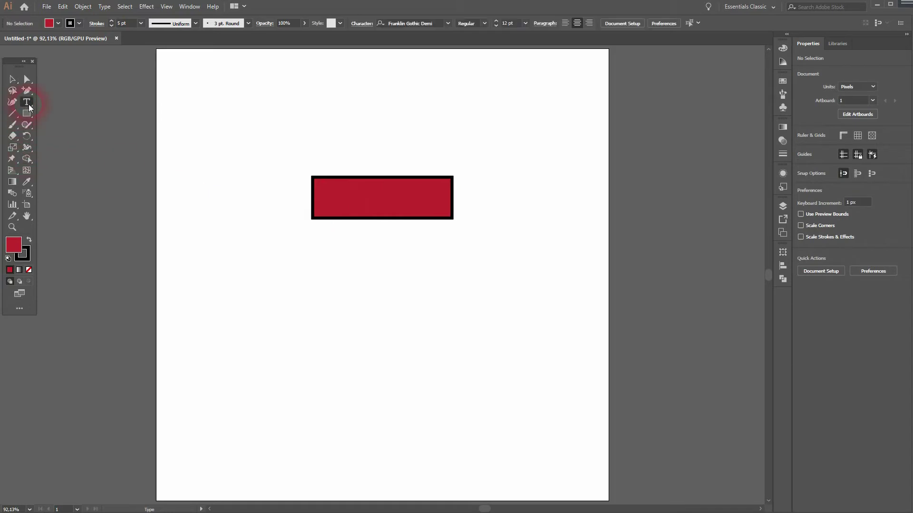
click(349, 124)
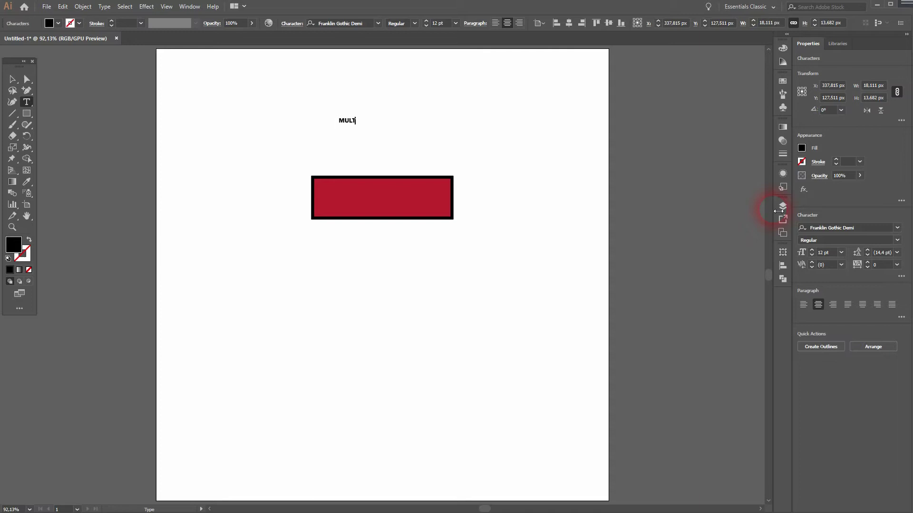
text(MULTIPLE)
Step: Enlarge the MULTIPLE text to about 48.6 pt and position it in the middle of the red rectangle
click(12, 79)
drag(350, 122, 470, 236)
mouse_move(429, 210)
mouse_down()
mouse_move(416, 197)
mouse_move(444, 201)
mouse_move(421, 201)
mouse_up()
click(459, 258)
key(ctrl+z)
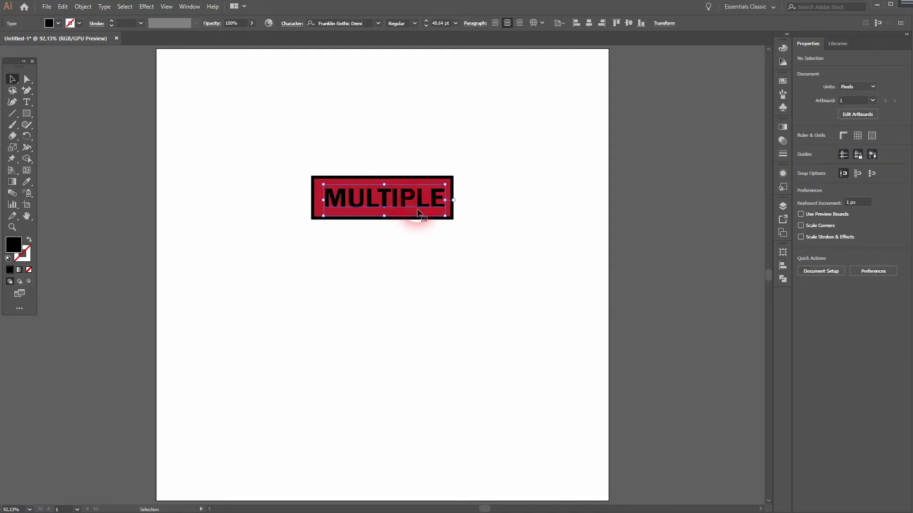
key(Up)
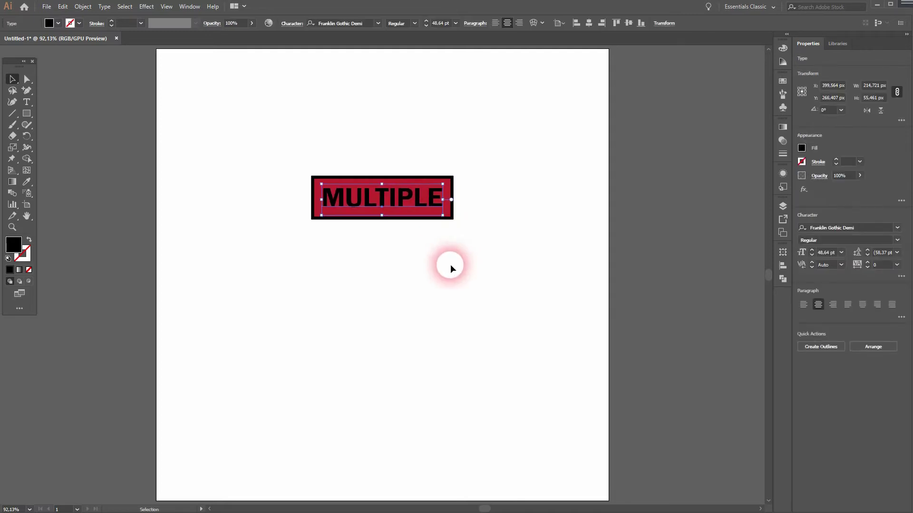
click(451, 267)
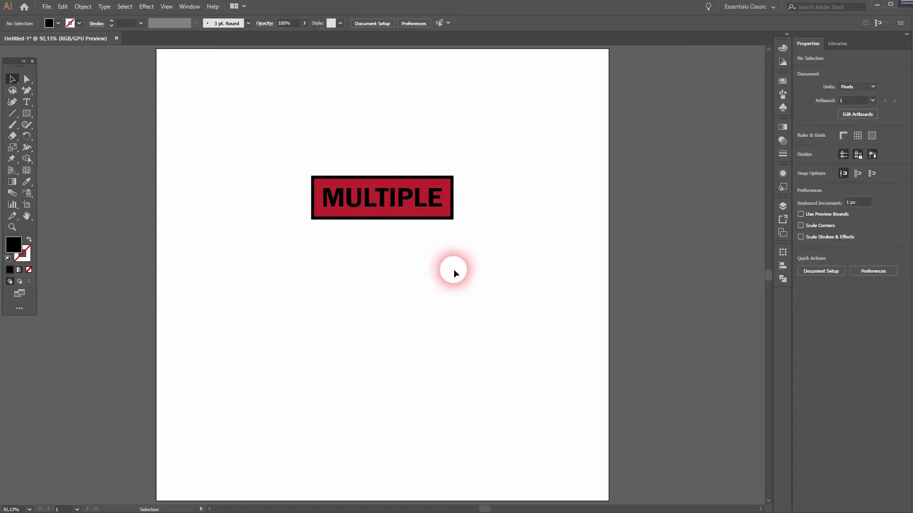
Step: Duplicate the red rectangle with its text twice straight down at equal spacing to form three stacked banners
drag(415, 225, 421, 284)
key(ctrl+d)
click(597, 272)
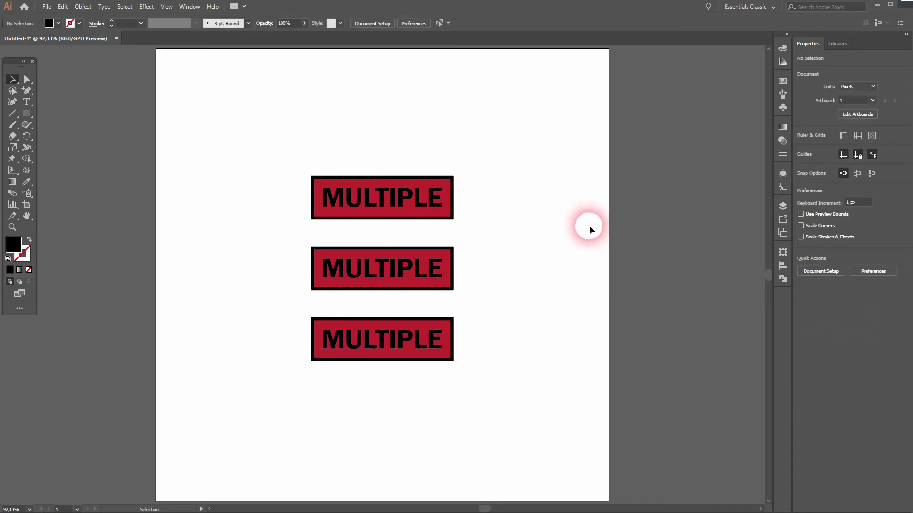
Step: Replace the middle banner's text with TIER and the bottom banner's text with BANNER
key(t)
click(370, 281)
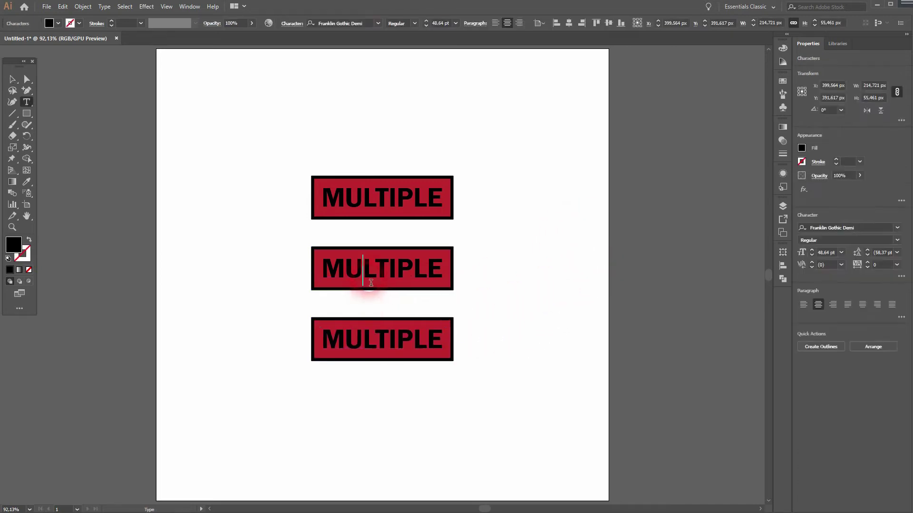
key(ctrl+a)
text(TIER)
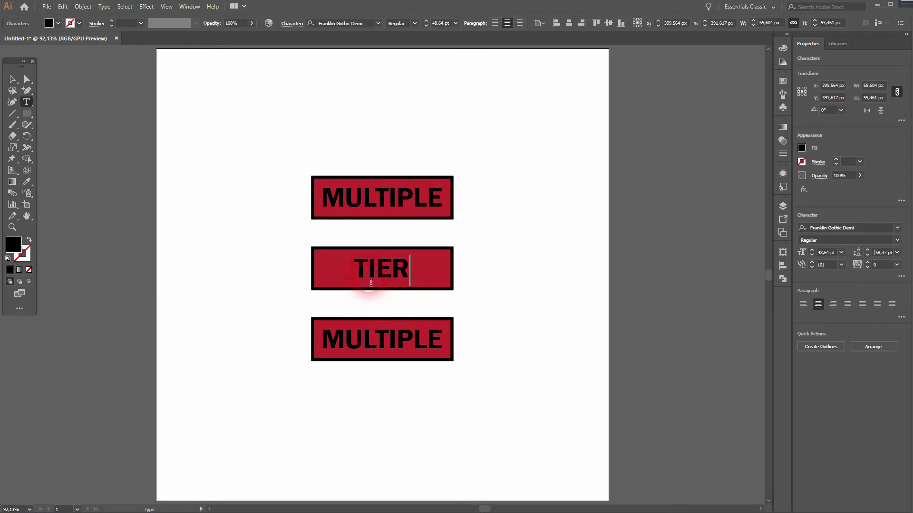
key(ctrl+a)
text(BANNER)
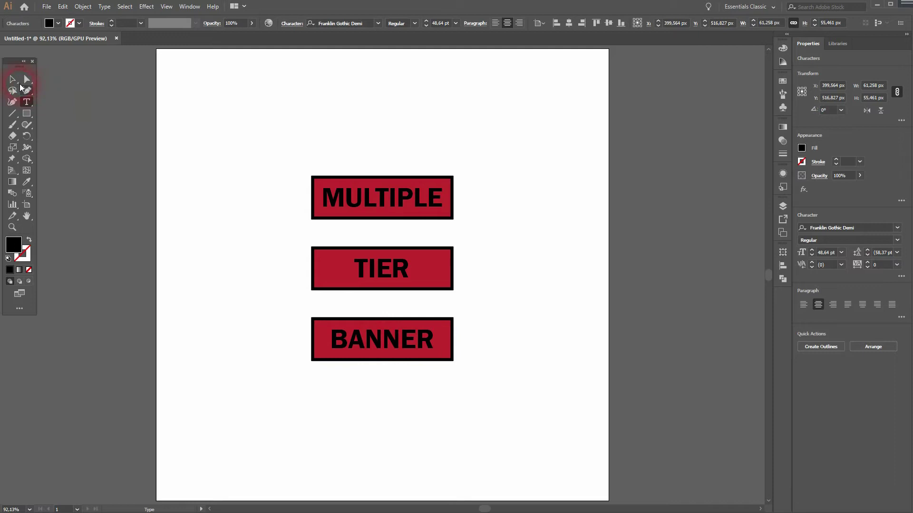
click(13, 83)
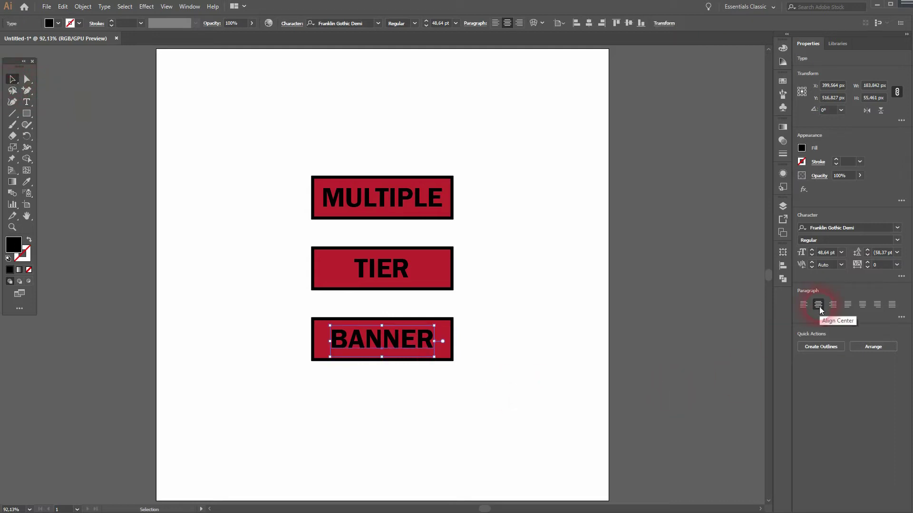
click(388, 272)
click(420, 201)
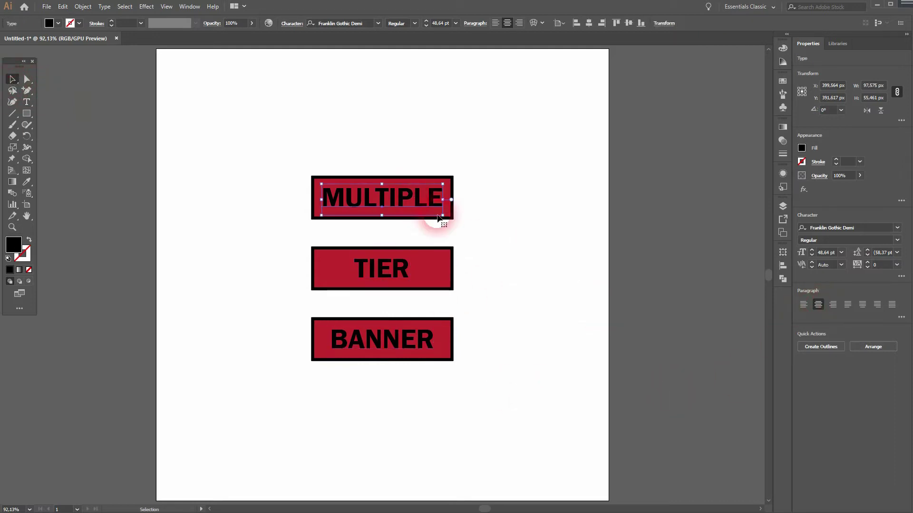
click(555, 273)
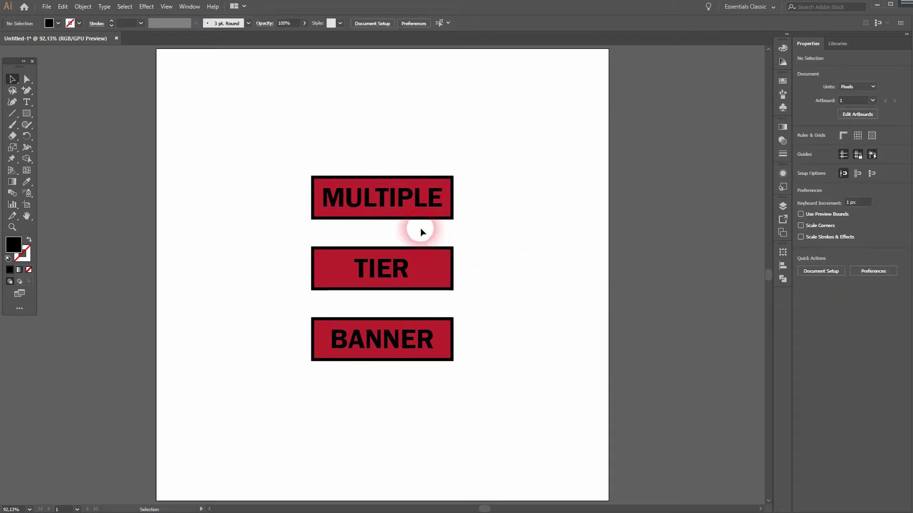
click(421, 202)
click(502, 217)
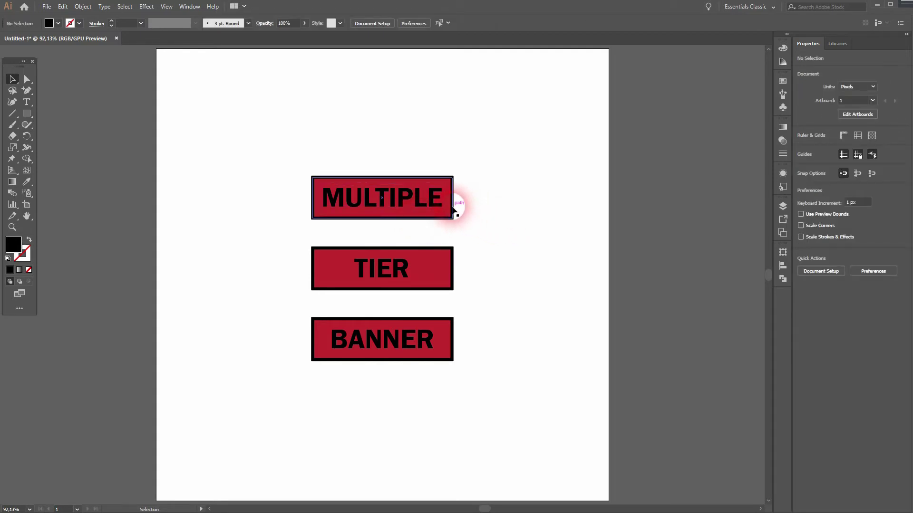
Step: Place a copy of the MULTIPLE banner's rectangle beside it and fill the copy with orange
click(452, 210)
drag(453, 209, 632, 215)
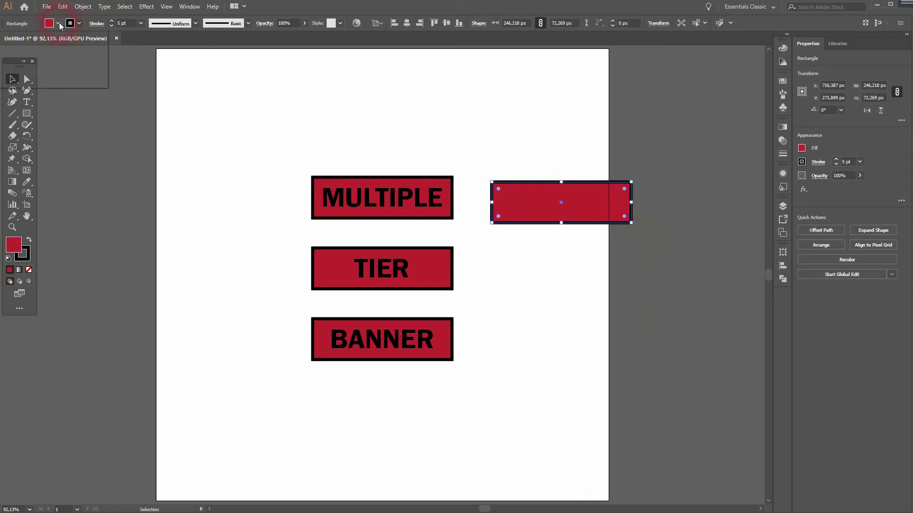
click(58, 22)
click(26, 52)
click(202, 243)
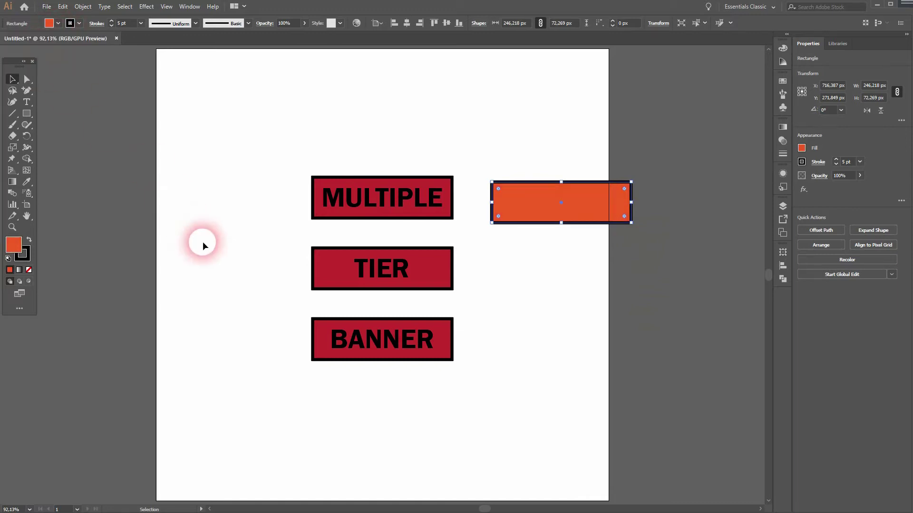
Step: Move the orange rectangle's left anchor points onto the MULTIPLE rectangle's left corners and check the alignment in outline mode
key(a)
mouse_move(486, 156)
mouse_down()
mouse_move(515, 239)
mouse_move(320, 230)
mouse_move(313, 219)
mouse_up()
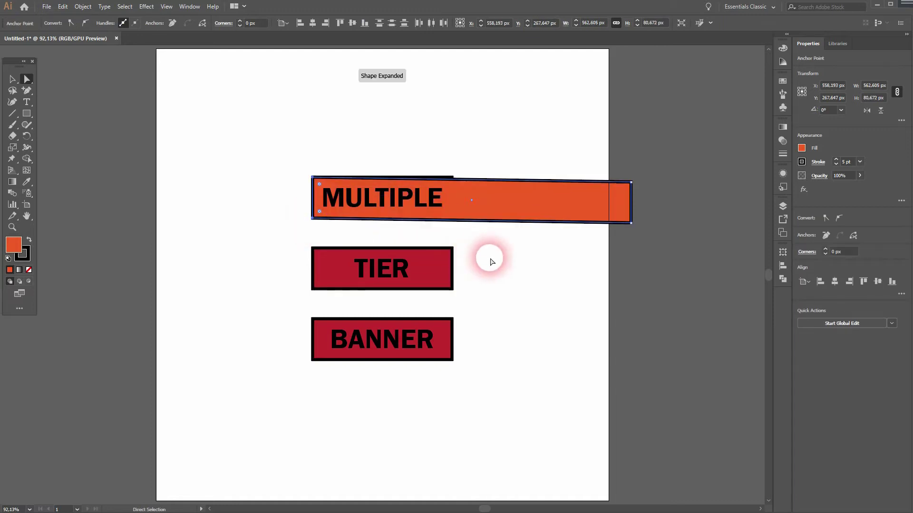
key(ctrl+y)
scroll(325, 218, up, 2)
scroll(318, 218, up, 4)
scroll(343, 238, down, 5)
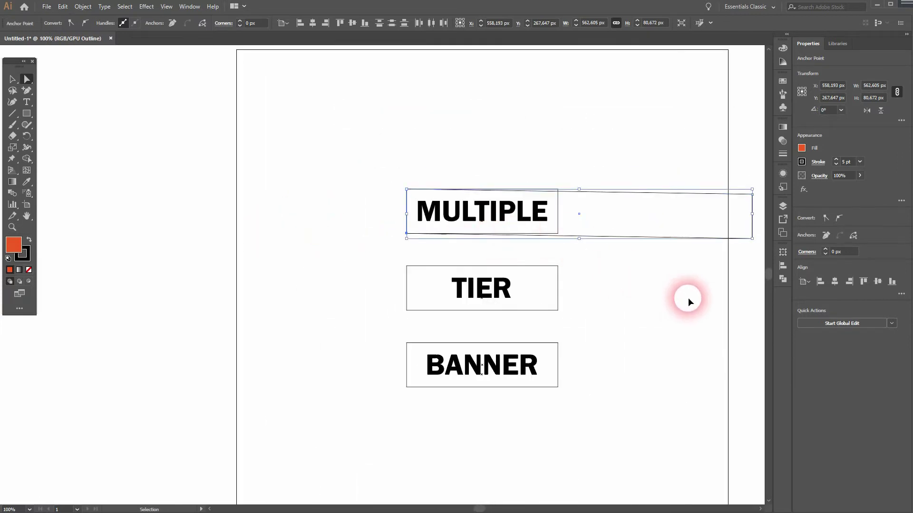
key(ctrl+y)
drag(711, 312, 626, 299)
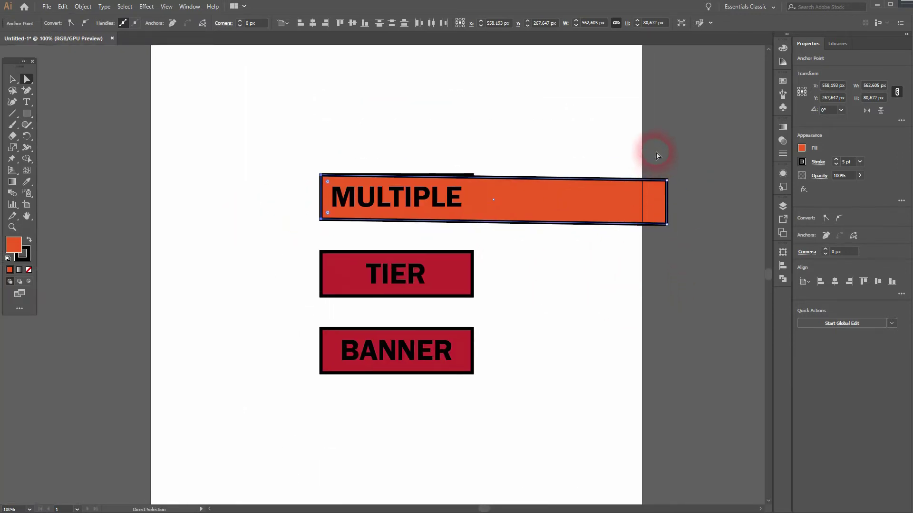
Step: Move the orange shape's right anchor points onto the TIER rectangle's right corners and check the alignment in outline mode
drag(668, 230, 473, 299)
key(ctrl+y)
key(ctrl+plus)
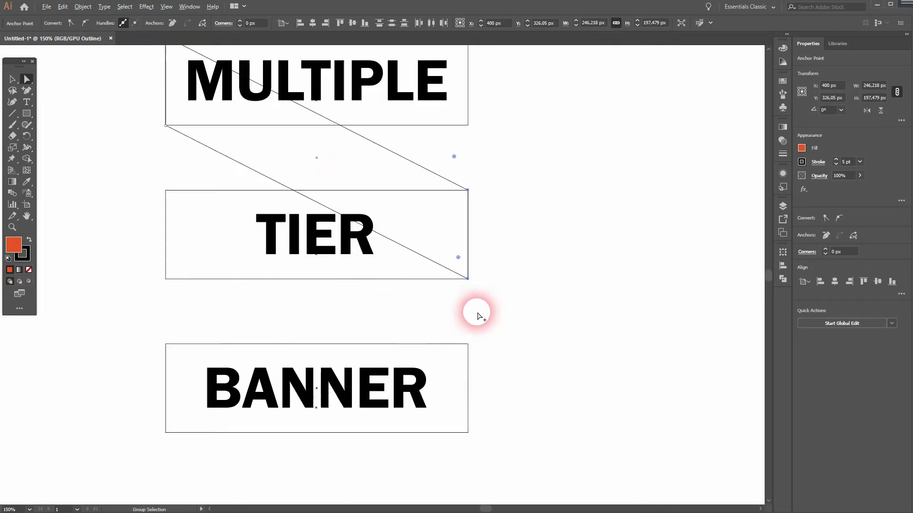
scroll(478, 312, up, 4)
scroll(449, 210, down, 4)
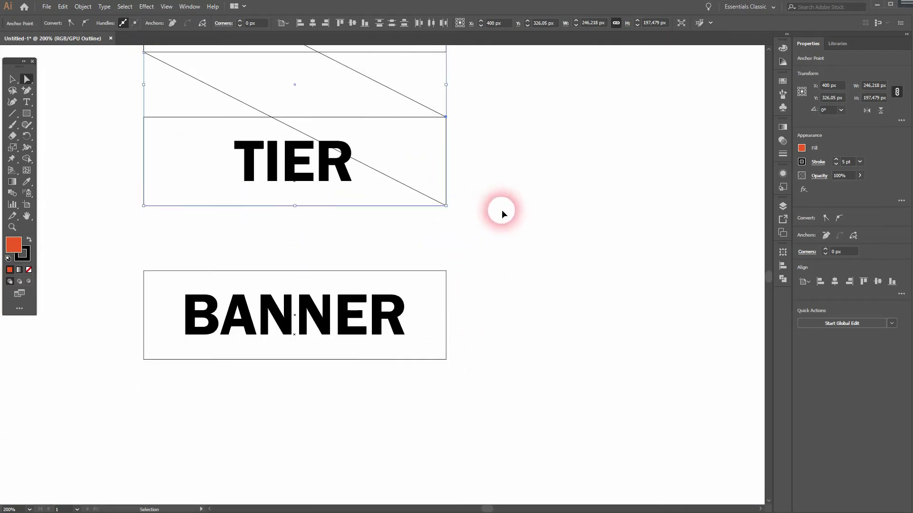
key(ctrl+0)
key(ctrl+y)
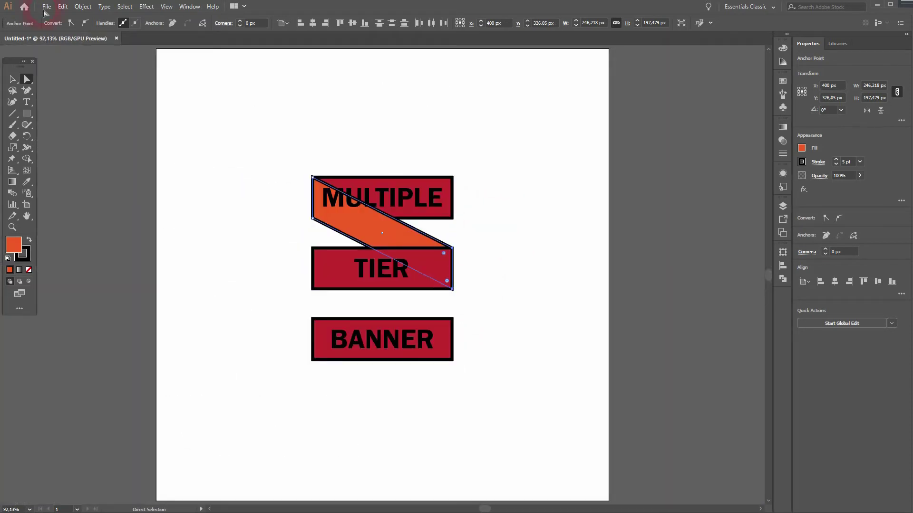
click(16, 82)
click(296, 310)
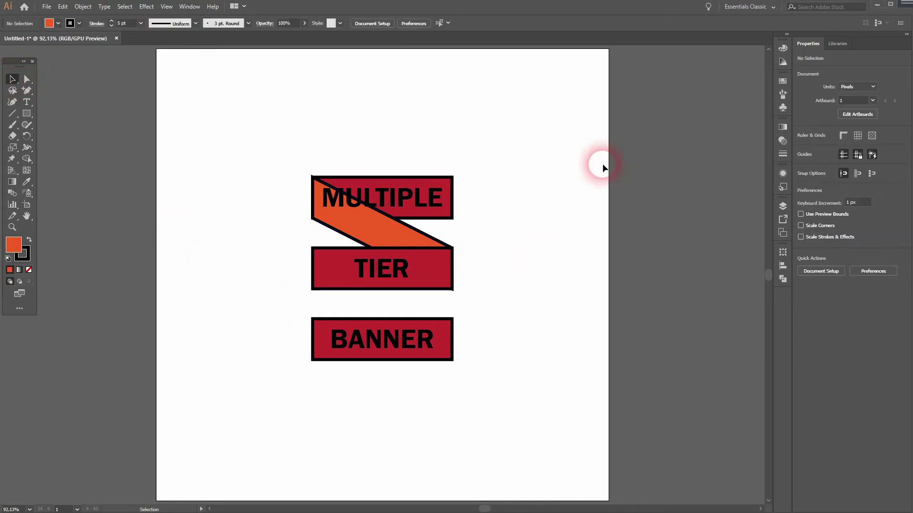
Step: Send the orange diagonal strip to the back, behind the red banners
right_click(395, 231)
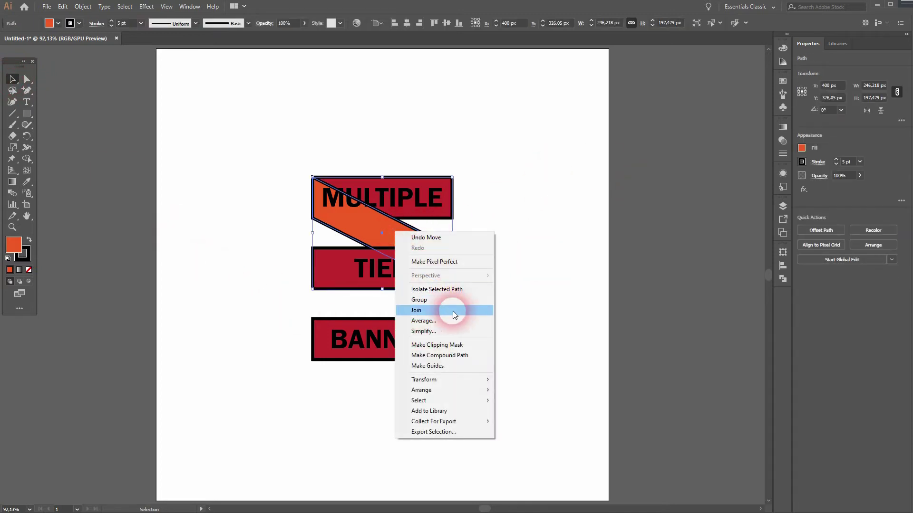
mouse_move(477, 390)
click(543, 422)
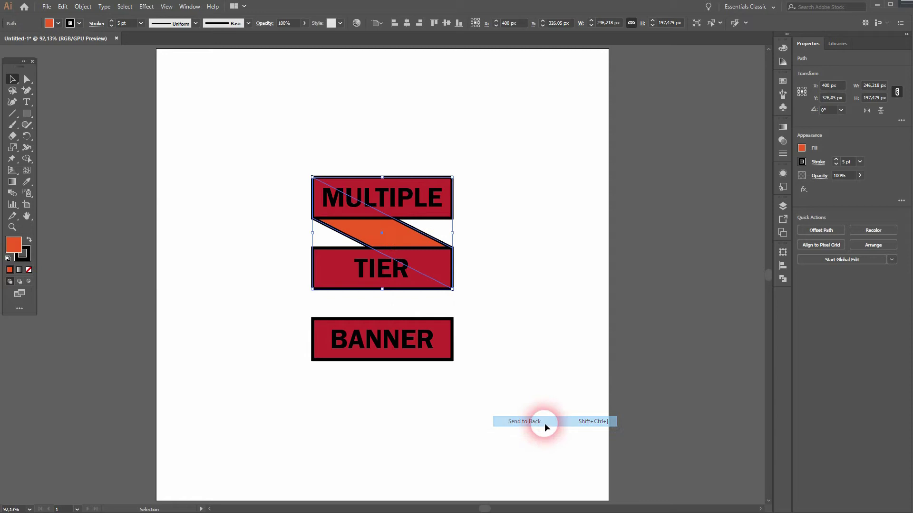
click(615, 316)
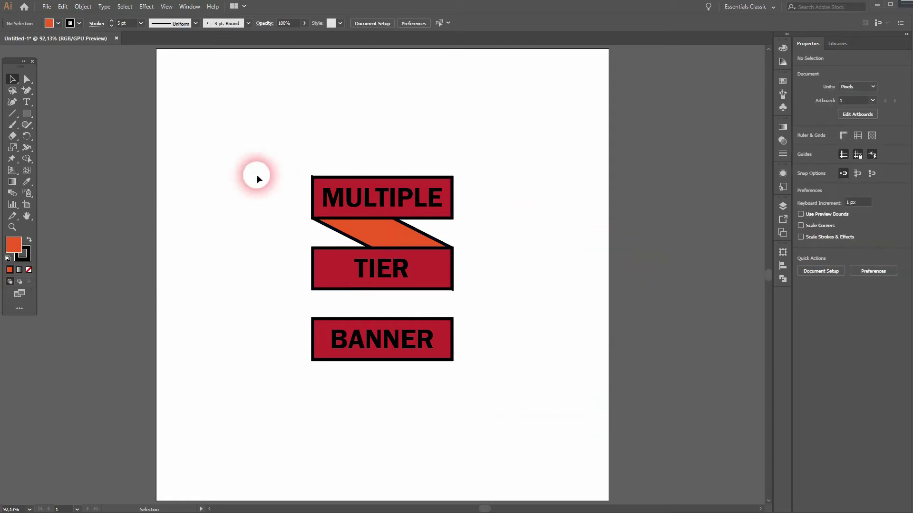
Step: Select all the banner shapes and set their stroke corners to Round Join
scroll(308, 181, up, 4)
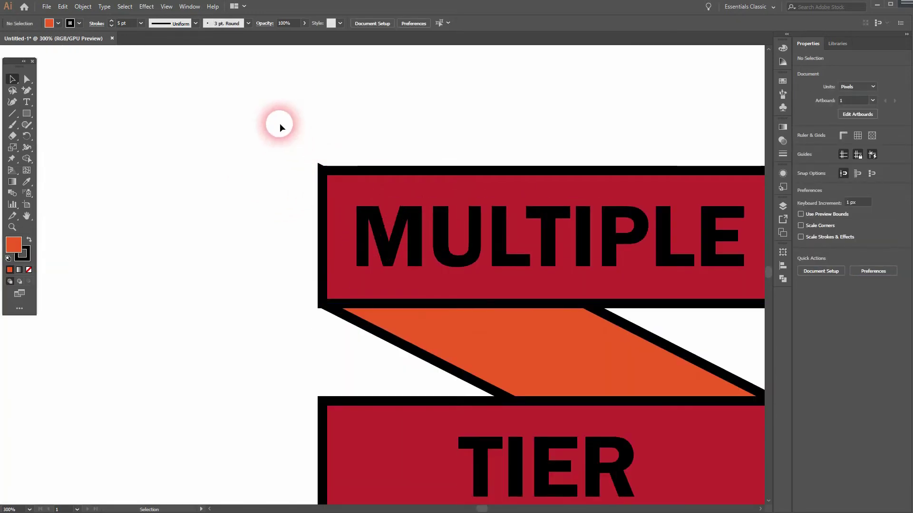
scroll(287, 133, down, 2)
drag(380, 312, 455, 476)
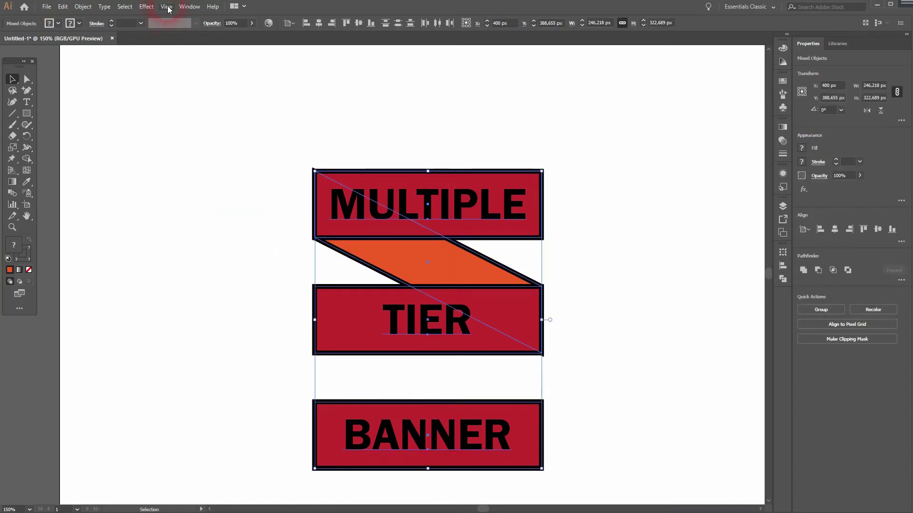
click(189, 7)
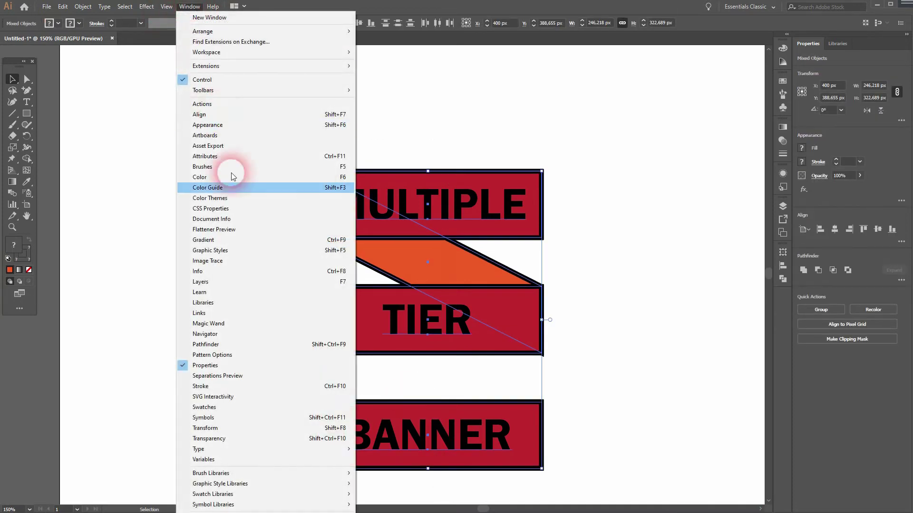
click(306, 379)
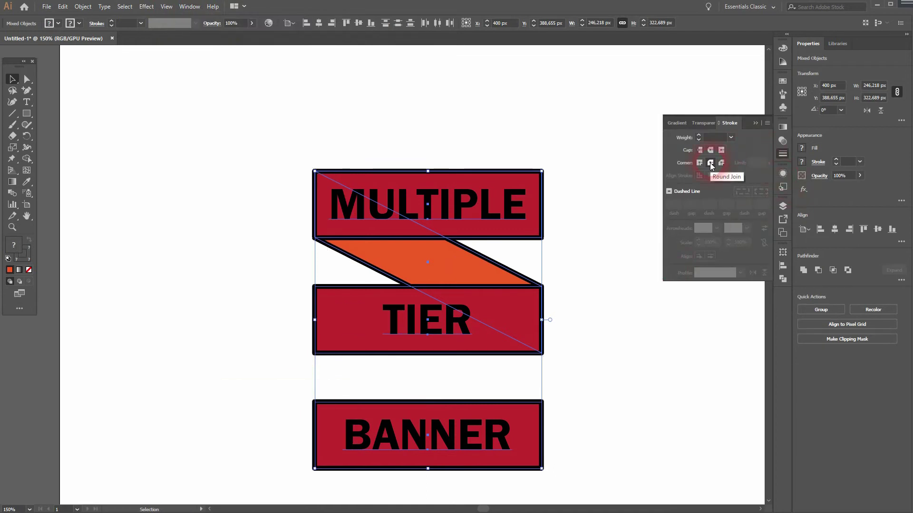
Step: Duplicate the orange diagonal strip downward so it links the TIER and BANNER rectangles
click(274, 178)
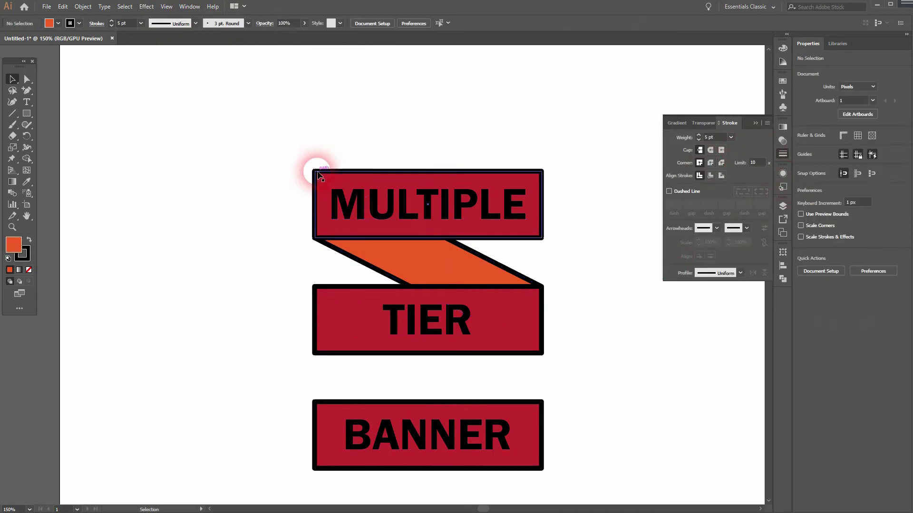
scroll(315, 171, up, 6)
scroll(328, 188, down, 4)
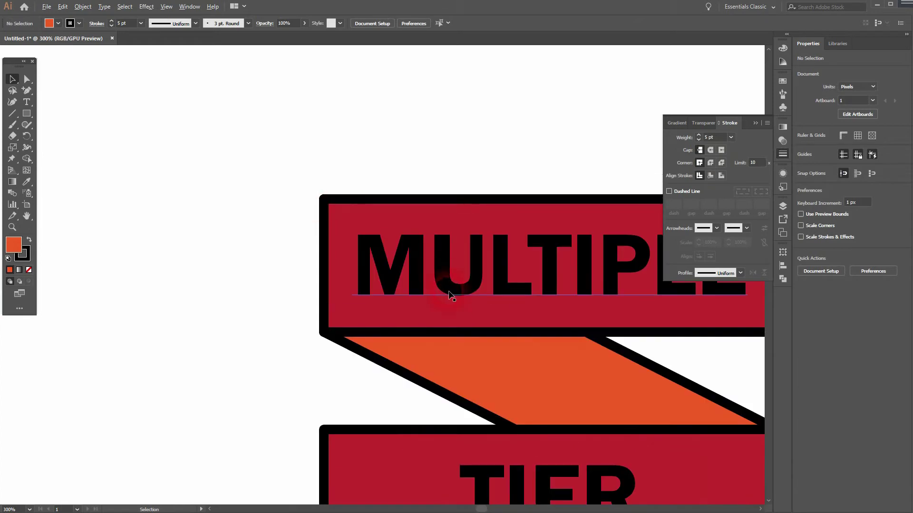
key(ctrl+0)
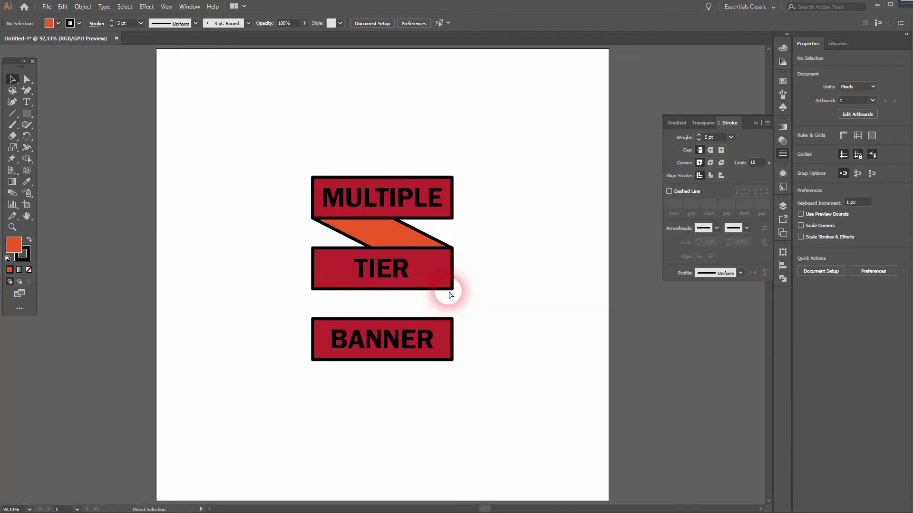
click(755, 125)
click(387, 236)
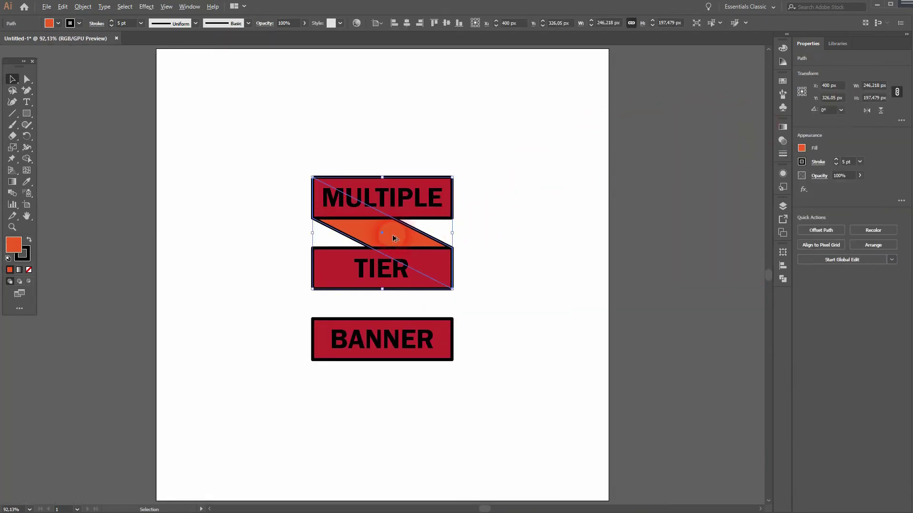
drag(393, 236, 395, 310)
click(527, 332)
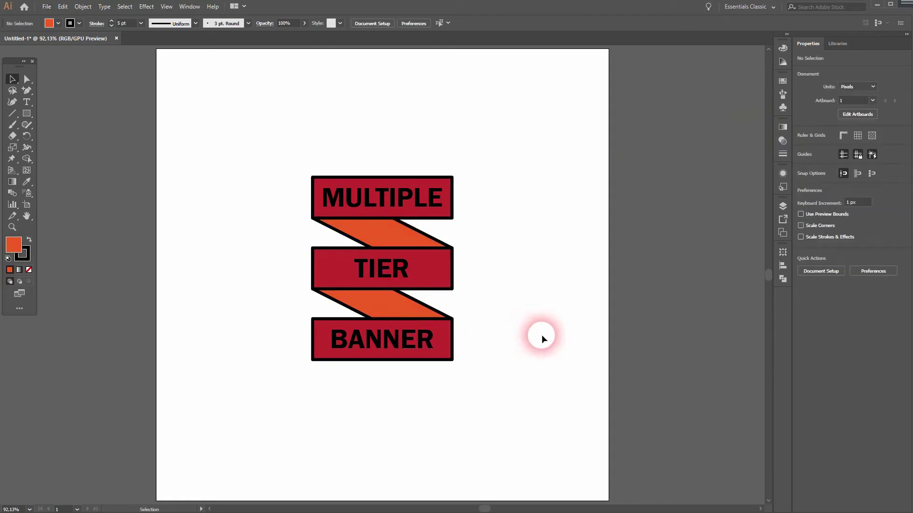
Step: Try to compress the whole banner vertically from its upper edge
drag(351, 422, 506, 144)
drag(382, 177, 383, 214)
key(ctrl+z)
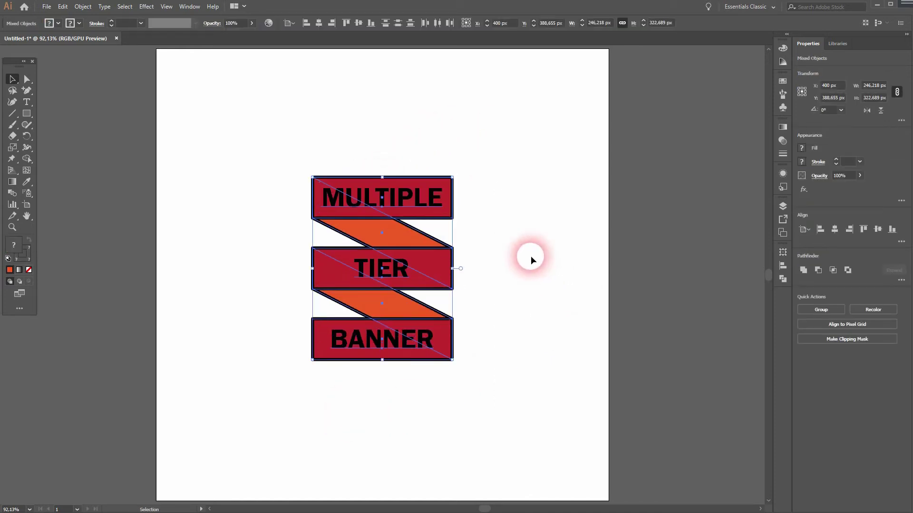
click(535, 259)
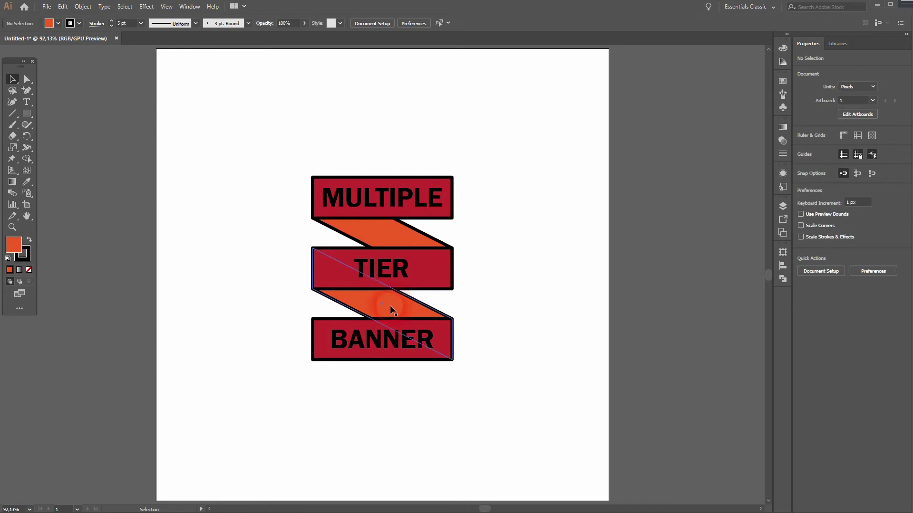
Step: Delete both orange diagonal strips between the red rectangles
click(384, 242)
key(Delete)
click(383, 240)
key(Delete)
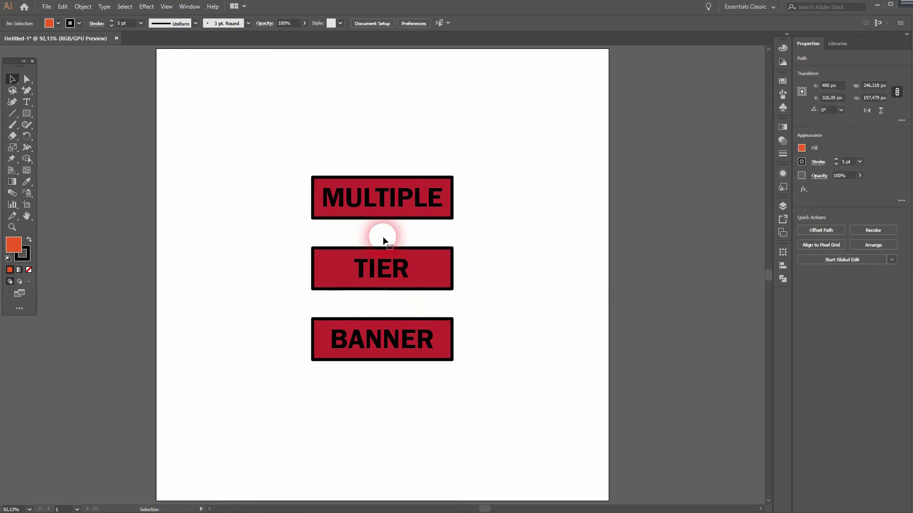
Step: Move the TIER and BANNER rectangles with their texts upward to leave equal, narrower gaps between the three tiers
drag(426, 304, 505, 226)
shift+click(423, 257)
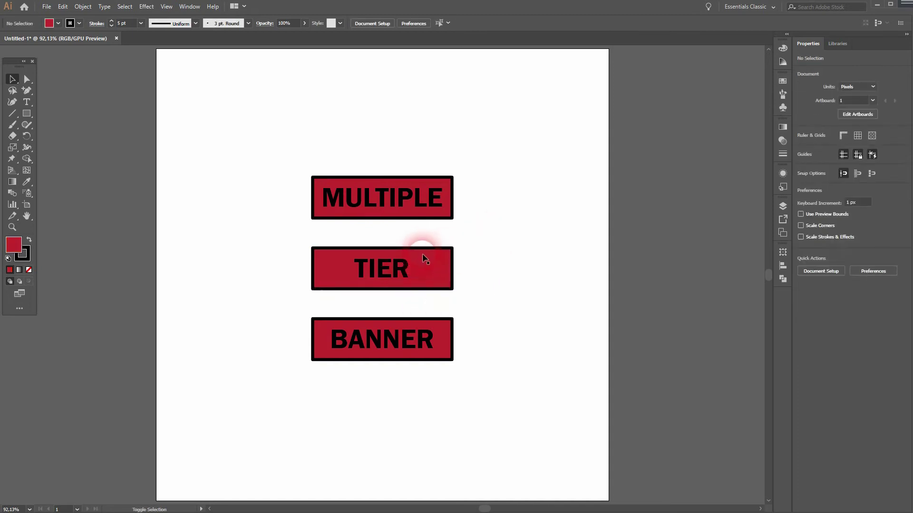
mouse_move(431, 245)
mouse_down()
mouse_move(435, 276)
mouse_move(431, 258)
mouse_up()
click(457, 382)
click(382, 271)
key(shift+Up)
key(shift+Up)
key(Up)
key(Up)
key(Up)
key(Up)
key(Up)
click(504, 302)
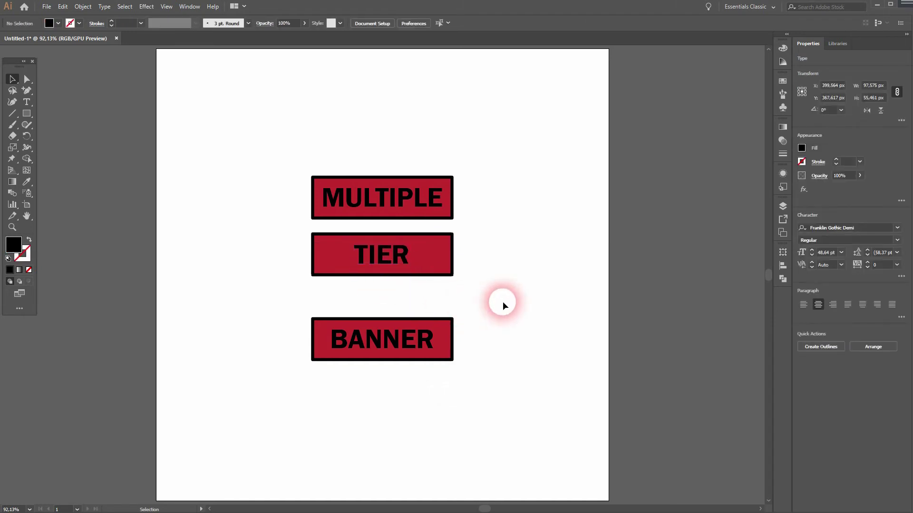
drag(399, 409, 535, 291)
drag(441, 330, 443, 303)
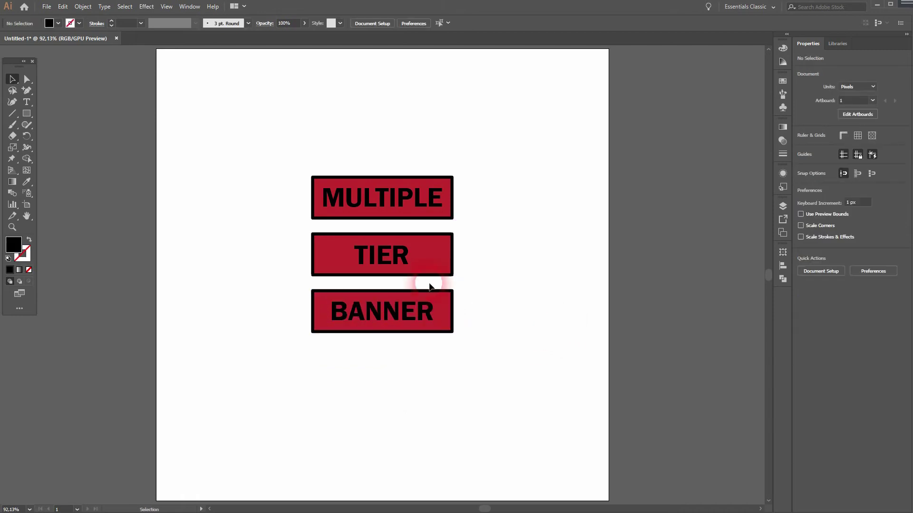
Step: Create an orange-filled copy of the MULTIPLE rectangle, extended rightward to about 558 px wide
click(455, 210)
drag(453, 209, 630, 210)
click(58, 24)
click(22, 50)
Step: Move the orange rectangle's right anchor points onto the right corners of the TIER rectangle
click(455, 140)
key(a)
drag(455, 140, 312, 222)
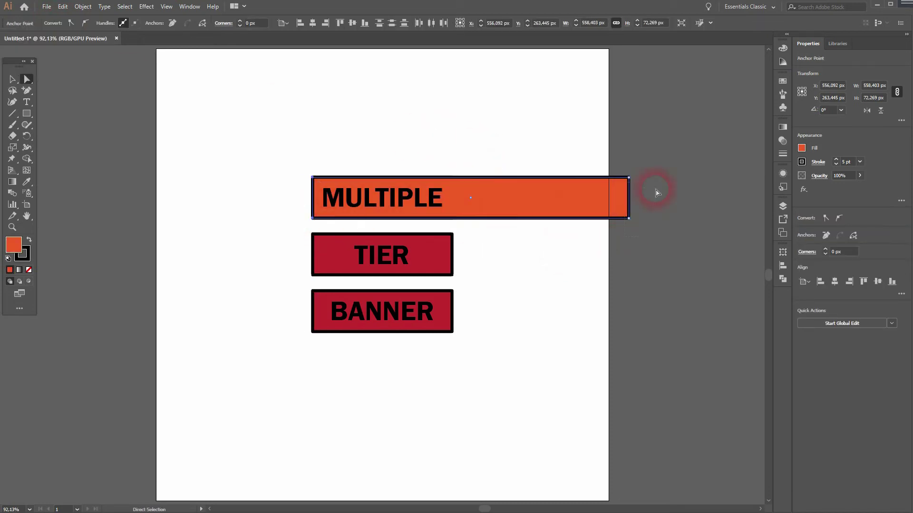
drag(625, 225, 459, 278)
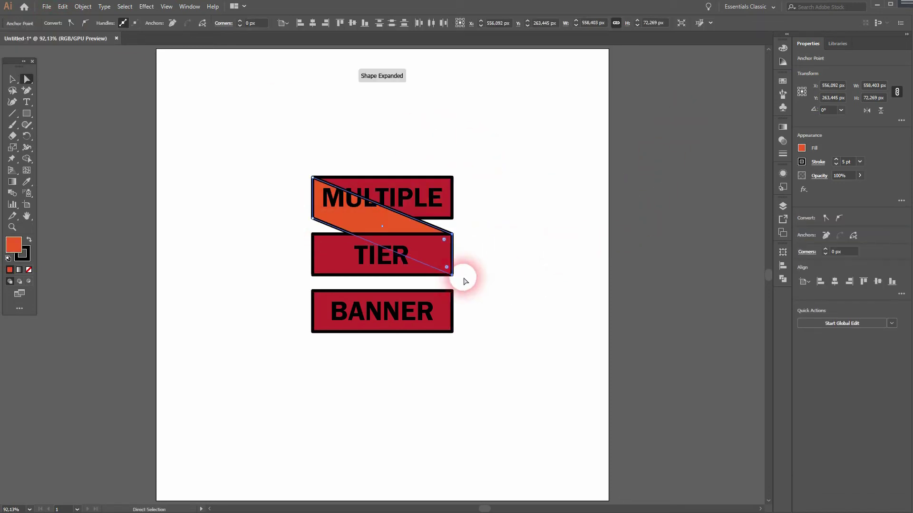
Step: Send the orange diagonal strip to the back and duplicate it downward between the TIER and BANNER rectangles
right_click(371, 223)
mouse_move(451, 382)
click(542, 413)
key(v)
drag(393, 227, 401, 281)
click(552, 316)
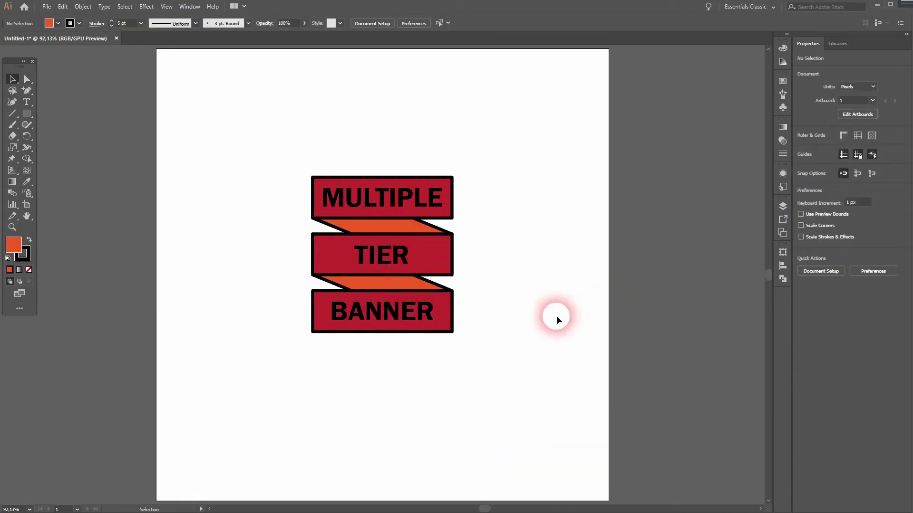
Step: Add anchor points at the middle of the left and right edges of the MULTIPLE and BANNER rectangles
scroll(378, 225, up, 2)
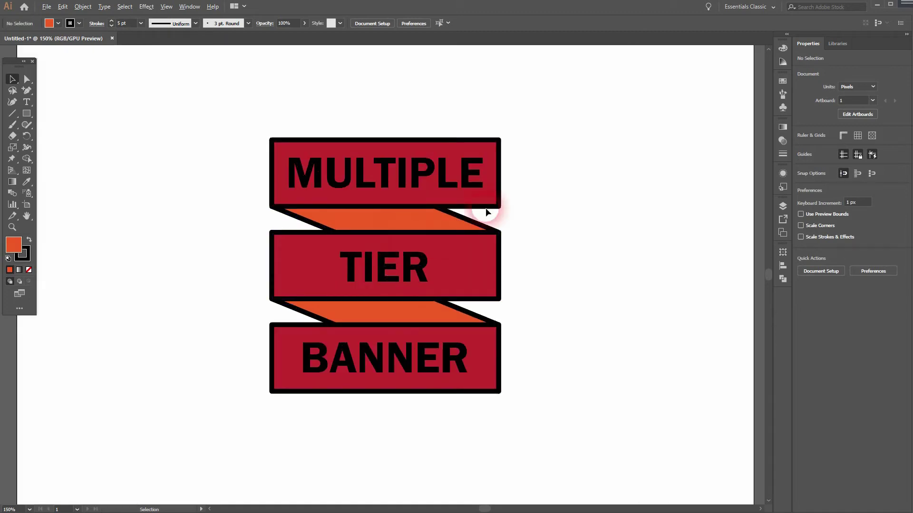
right_click(27, 90)
click(84, 101)
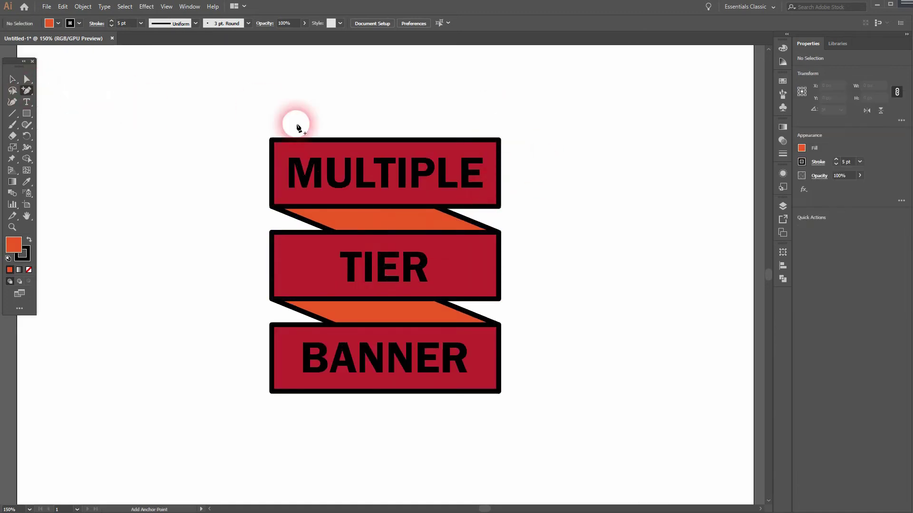
click(500, 174)
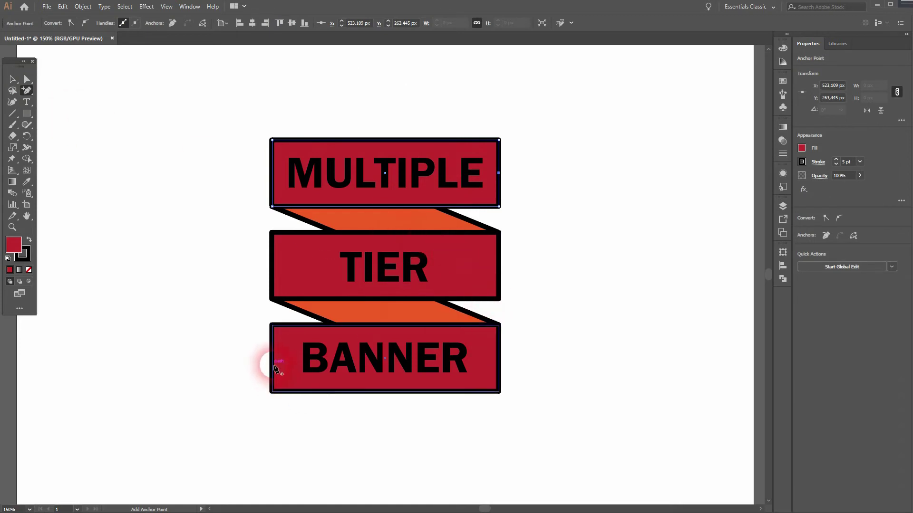
click(272, 359)
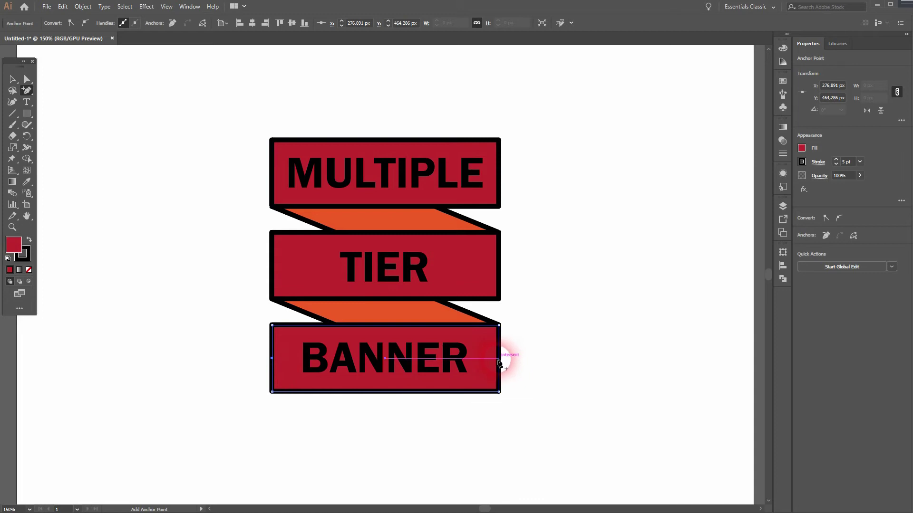
click(273, 174)
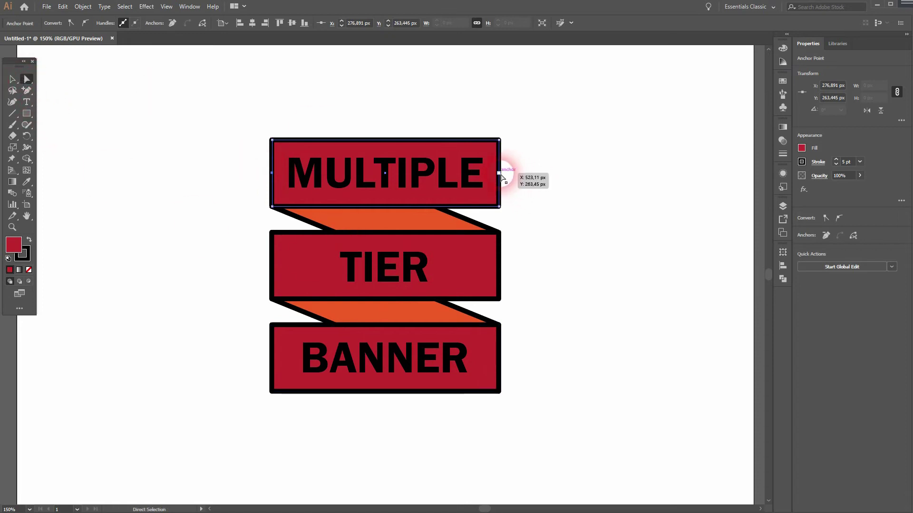
Step: Notch the MULTIPLE band's right end by moving its middle anchor about 14 px inward, and notch the BANNER band's left end similarly
drag(501, 175, 486, 173)
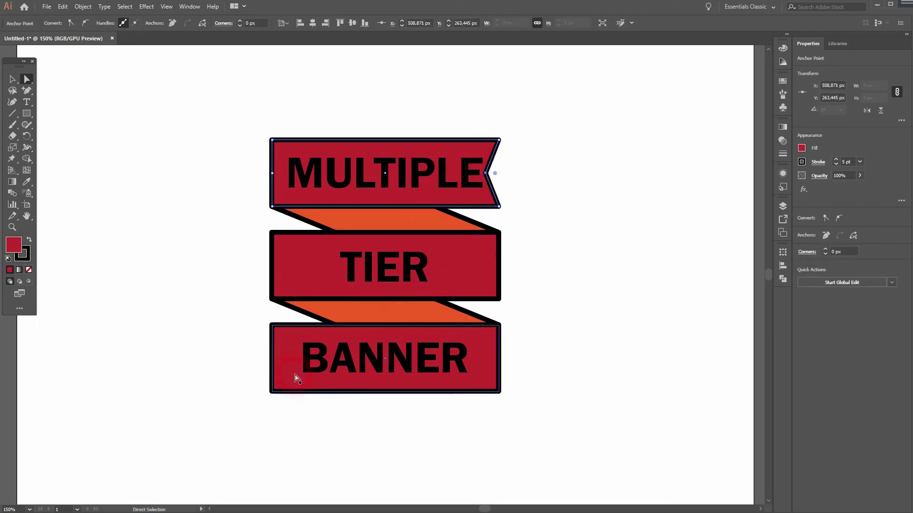
drag(272, 359, 286, 362)
click(12, 80)
click(176, 303)
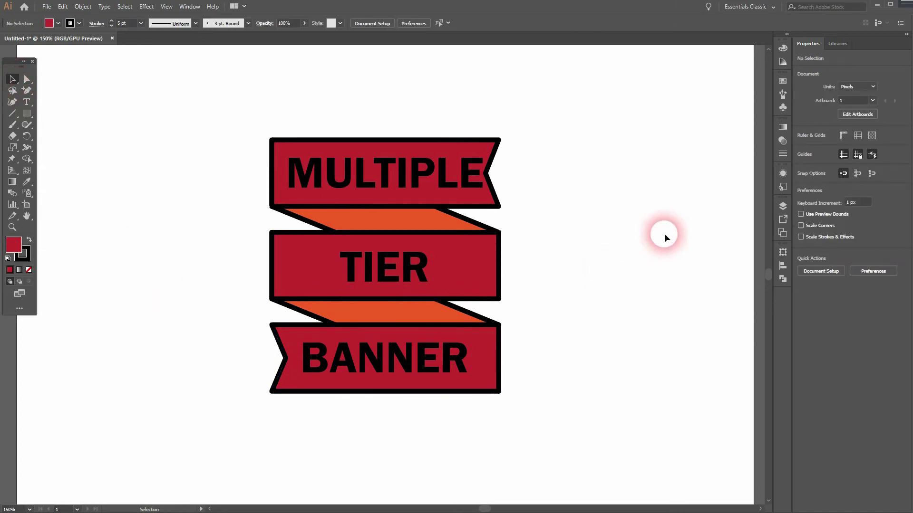
Step: Delete the red BANNER band and put a copy of the notched MULTIPLE band in its place
click(489, 366)
key(Delete)
click(476, 150)
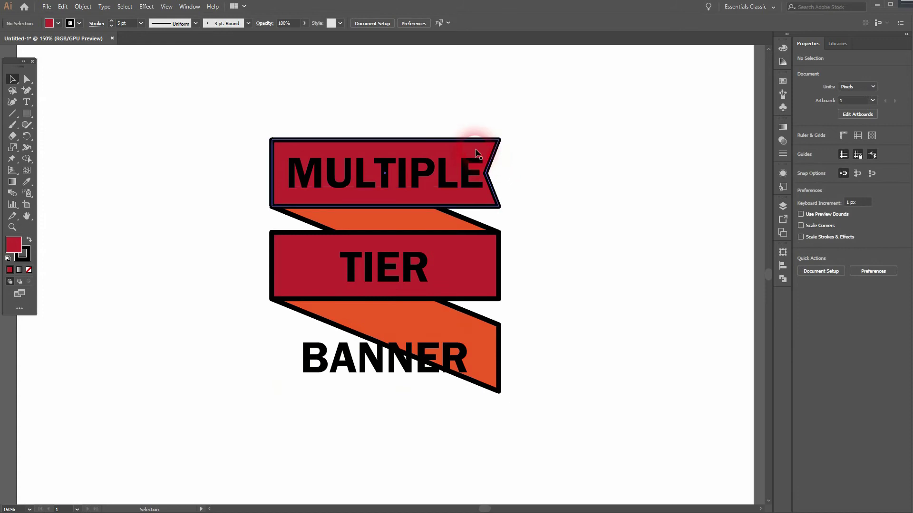
drag(476, 150, 482, 336)
Step: Reflect the copied BANNER band across the vertical axis so its notch faces left
right_click(288, 359)
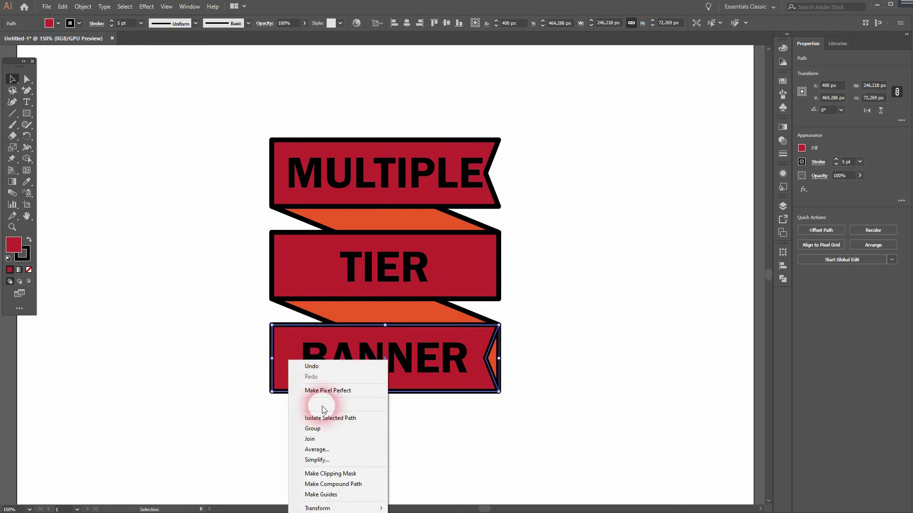
click(650, 373)
drag(607, 428, 575, 246)
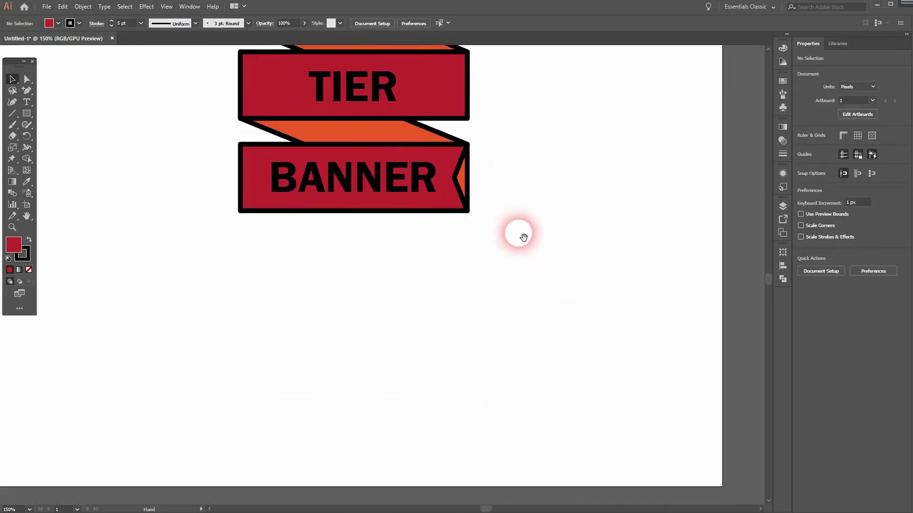
right_click(261, 177)
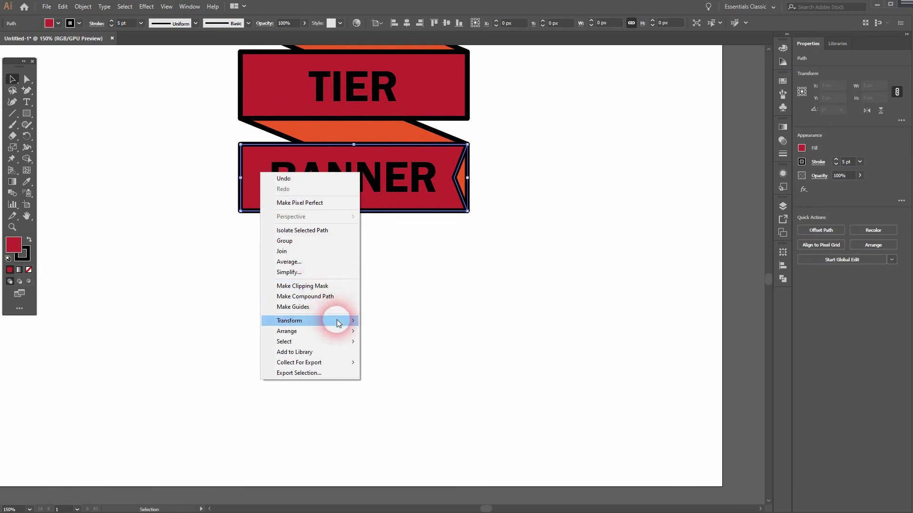
mouse_move(339, 324)
click(438, 356)
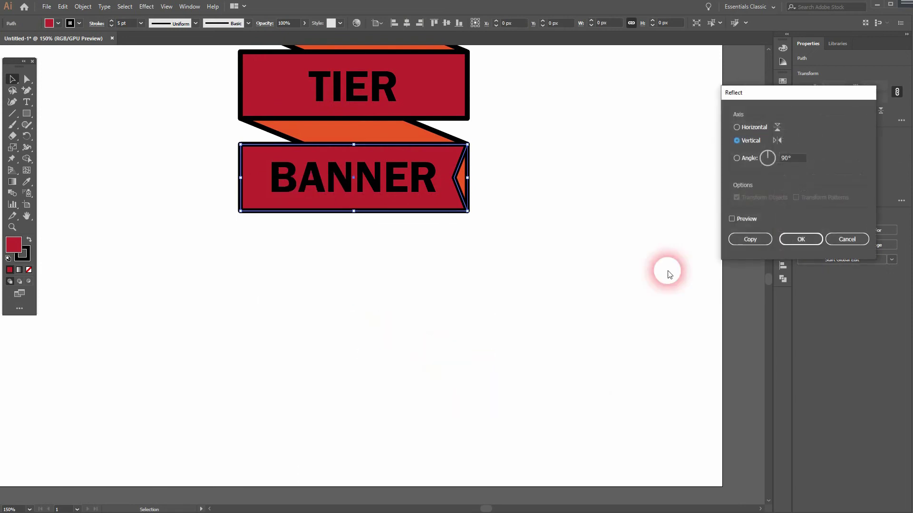
click(752, 218)
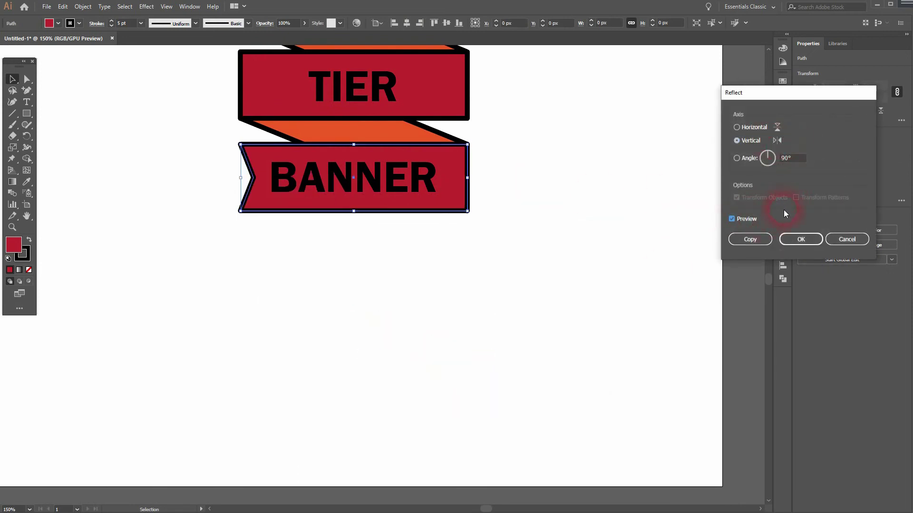
click(798, 241)
drag(539, 149, 610, 333)
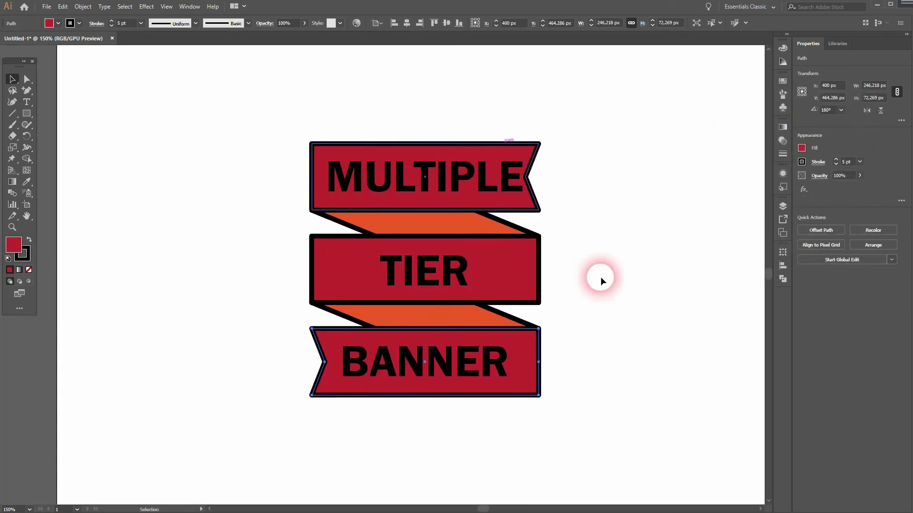
click(621, 340)
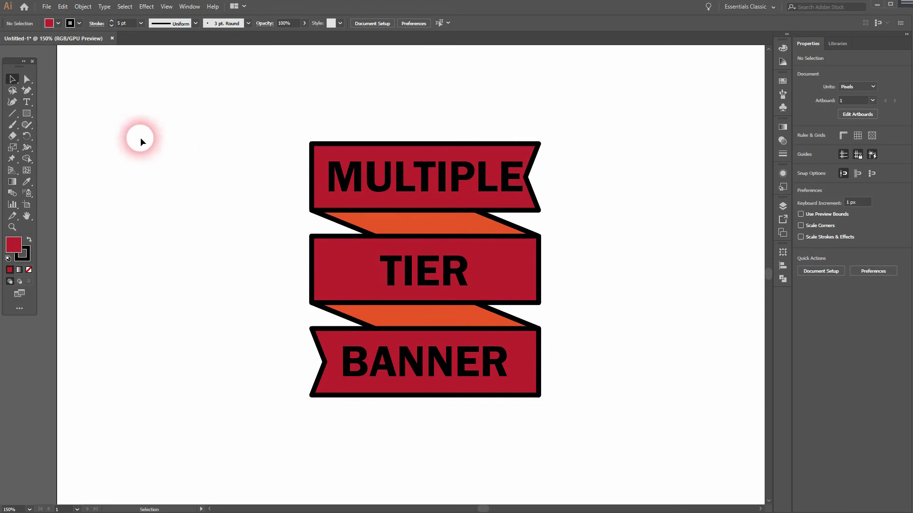
Step: Pull the MULTIPLE band's left middle anchor about 20 px and the BANNER band's right middle anchor about 23 px inward
click(27, 79)
click(312, 176)
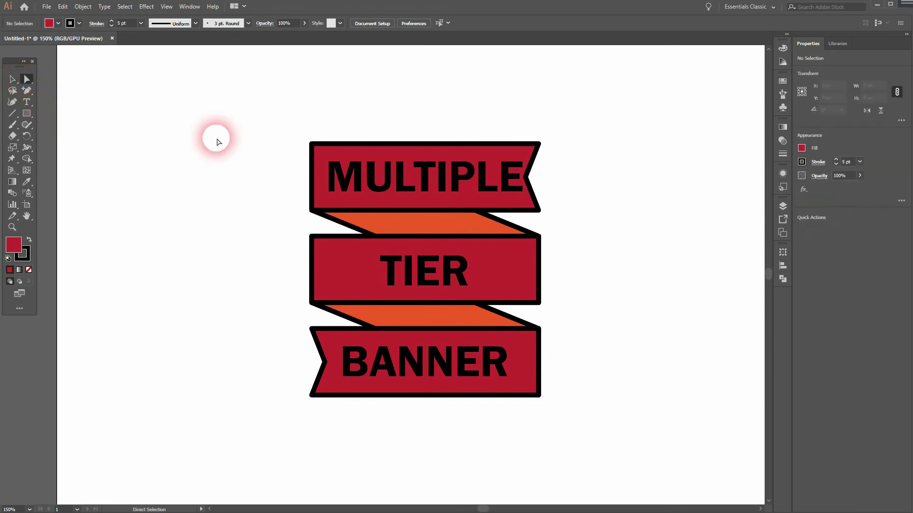
click(313, 177)
drag(314, 178, 320, 177)
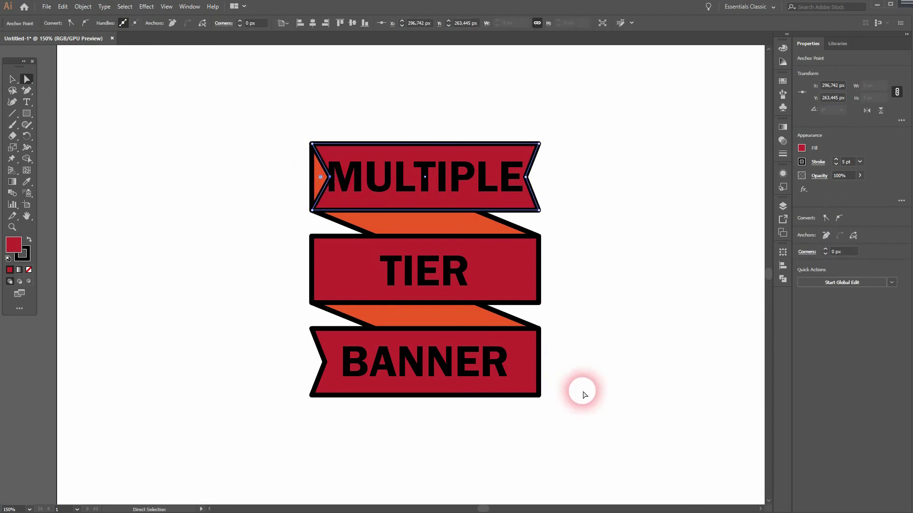
click(540, 362)
drag(540, 363, 517, 362)
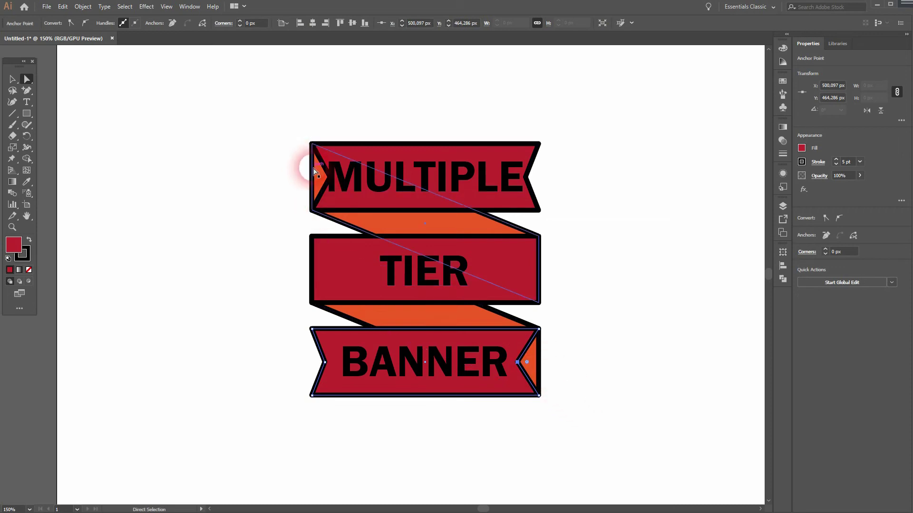
Step: Add middle anchor points to the upper orange strip's left edge and the lower orange strip's right edge
click(27, 90)
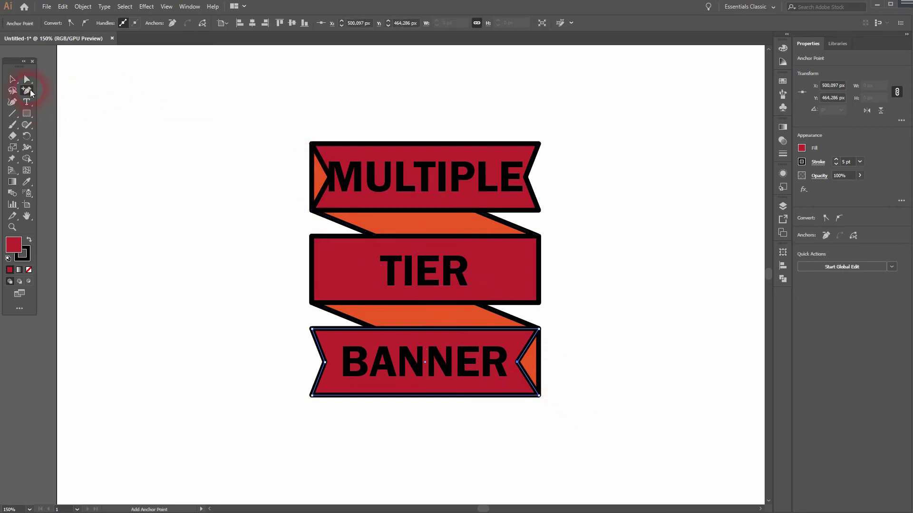
click(312, 177)
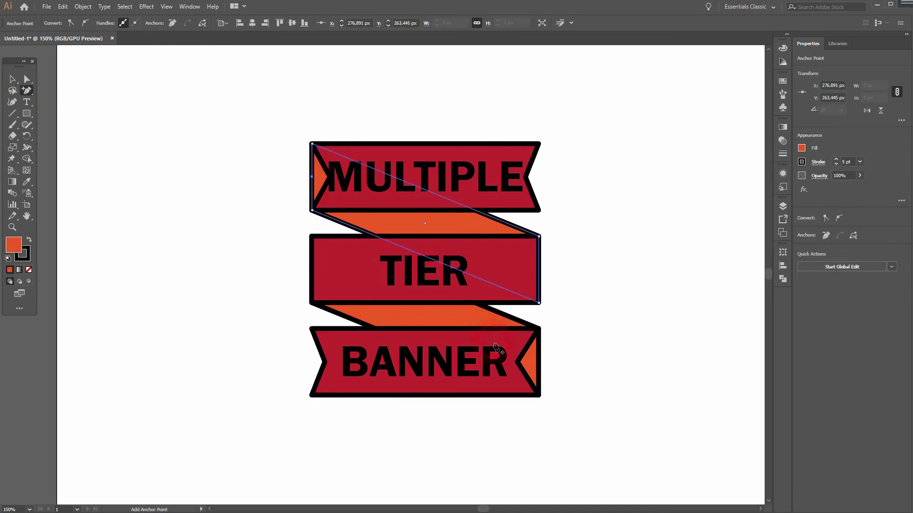
click(539, 363)
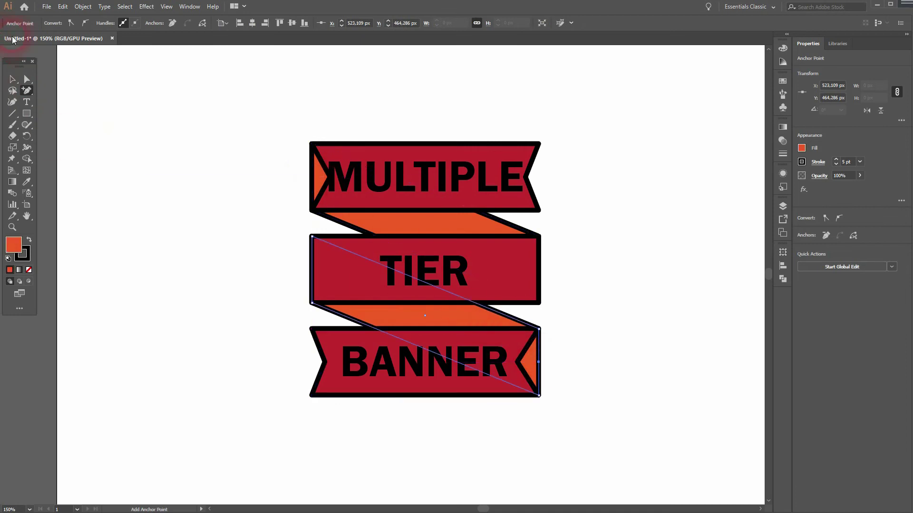
Step: Pull the upper orange strip's left middle anchor and the lower strip's right middle anchor inward to match the notches of the red bands
click(27, 80)
drag(313, 177, 332, 180)
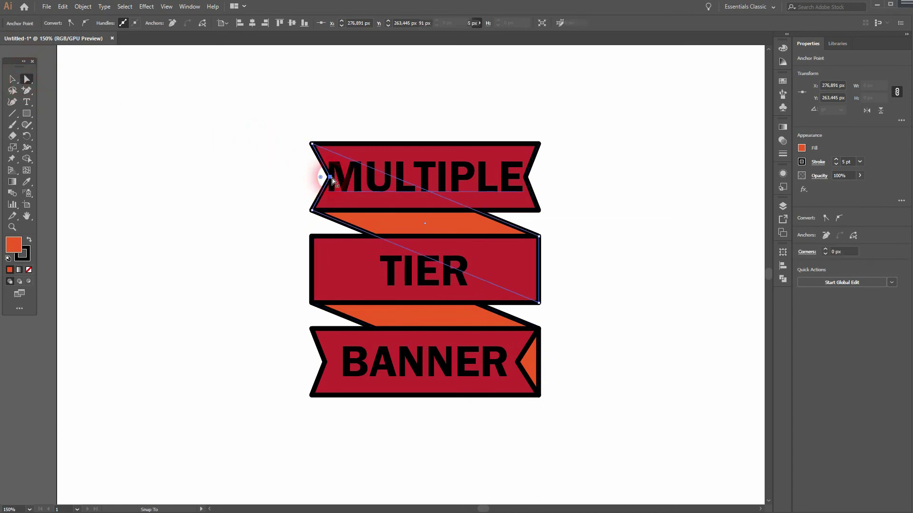
drag(540, 362, 518, 363)
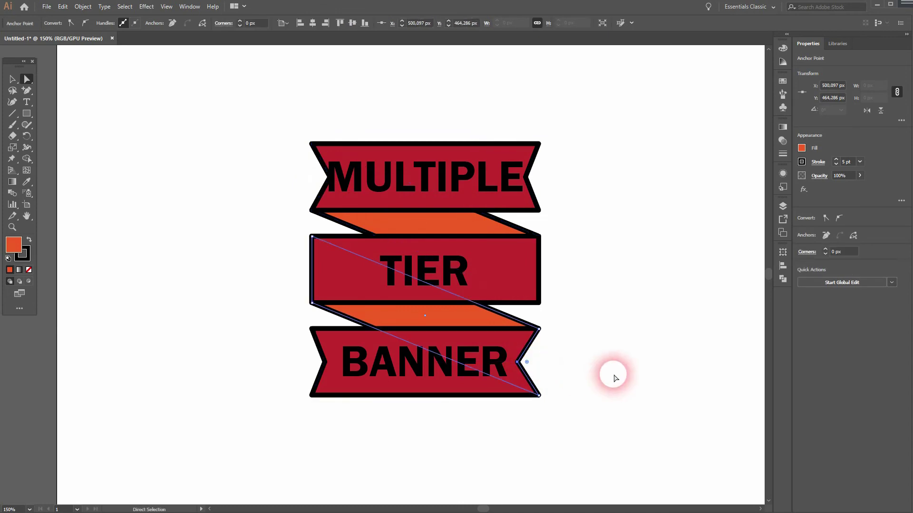
key(v)
click(650, 332)
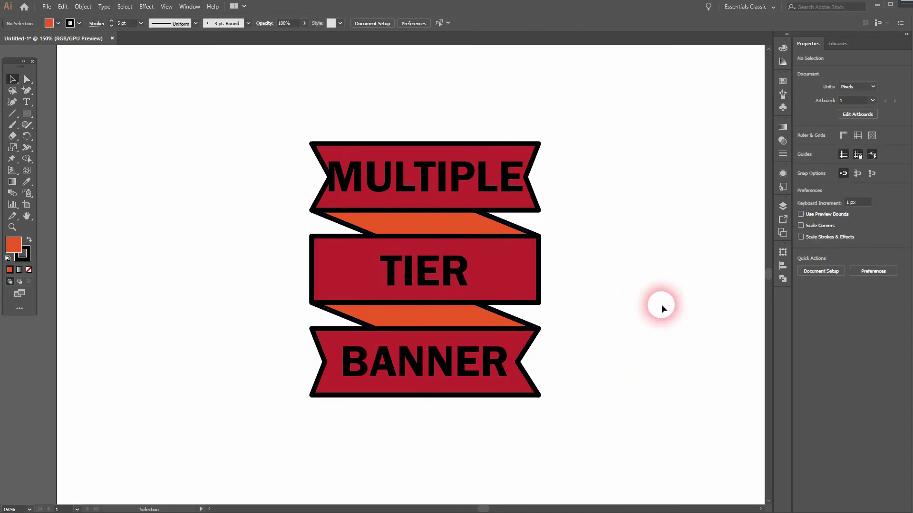
Step: Undo the inward anchor moves and added points on the orange strips, plus the notches on MULTIPLE's left and BANNER's right ends
key(ctrl+z)
key(ctrl+z)
key(ctrl+z)
key(ctrl+z)
key(ctrl+z)
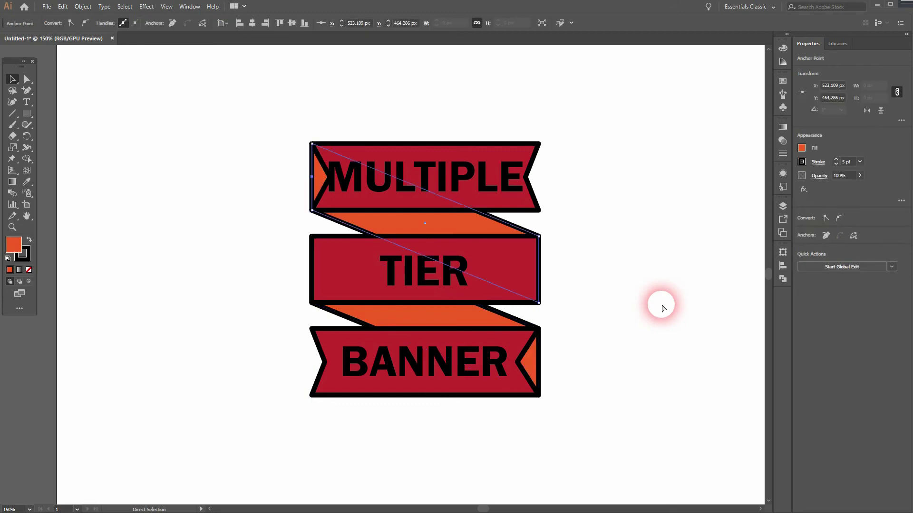
key(ctrl+z)
key(ctrl+z)
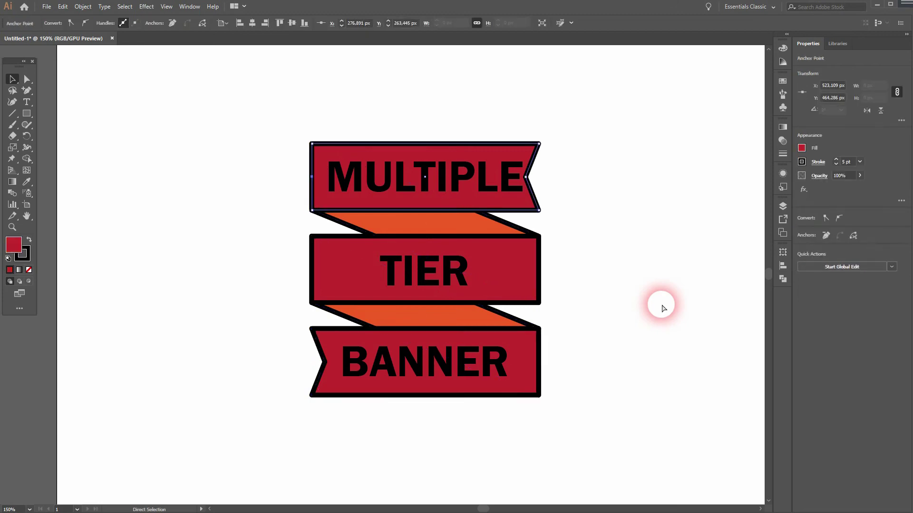
click(175, 197)
Step: Nudge the MULTIPLE, TIER and BANNER texts together about 5 px to the left
drag(698, 268, 661, 265)
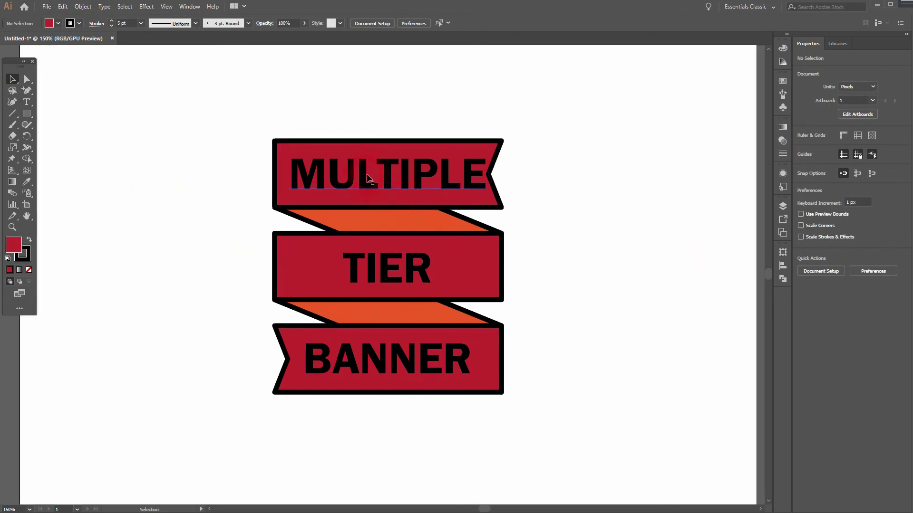
click(378, 190)
shift+click(385, 262)
shift+click(407, 356)
key(Left)
key(Left)
key(Left)
key(Left)
key(Left)
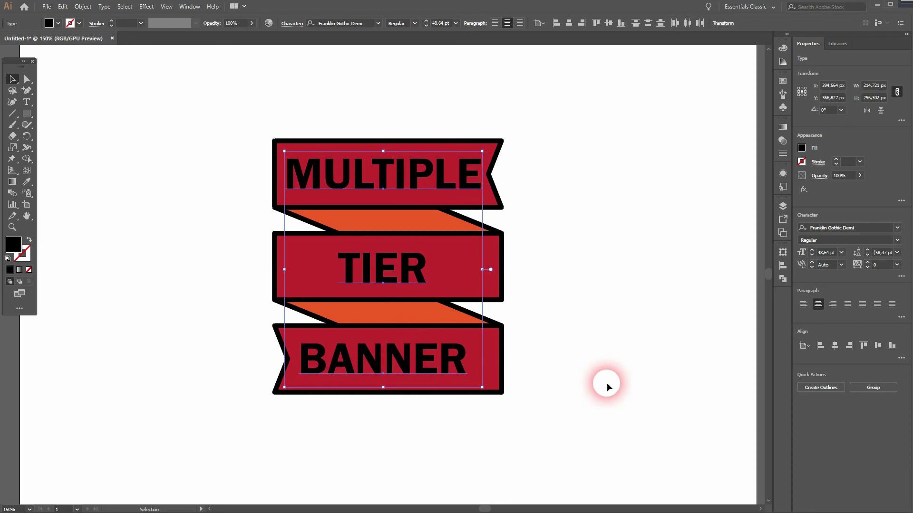
click(607, 383)
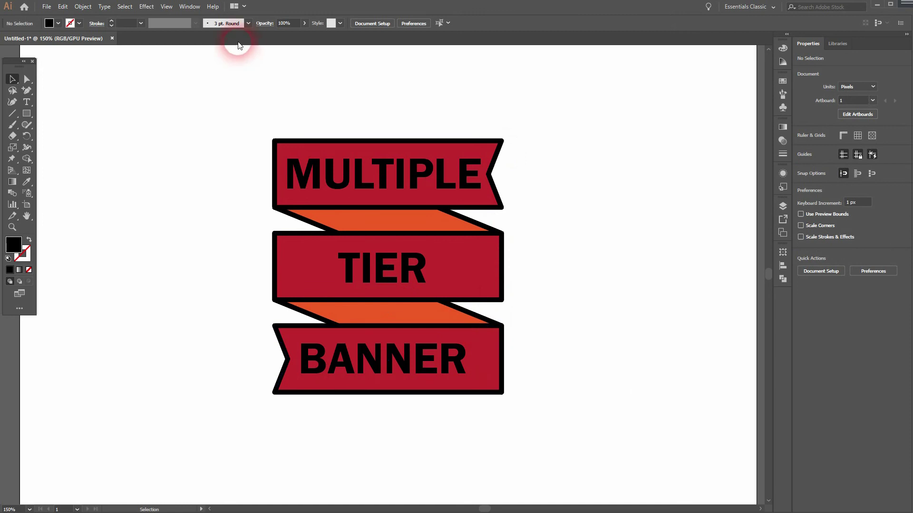
drag(248, 115, 483, 386)
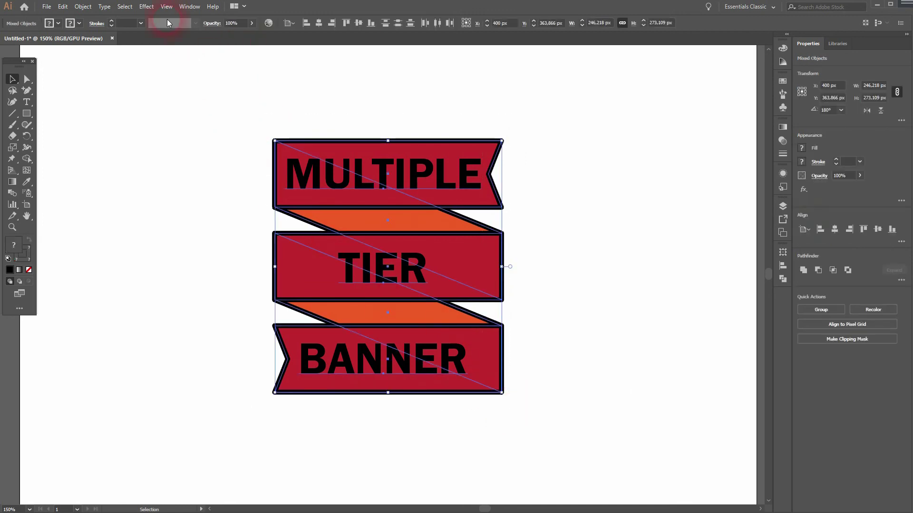
click(146, 9)
mouse_move(230, 130)
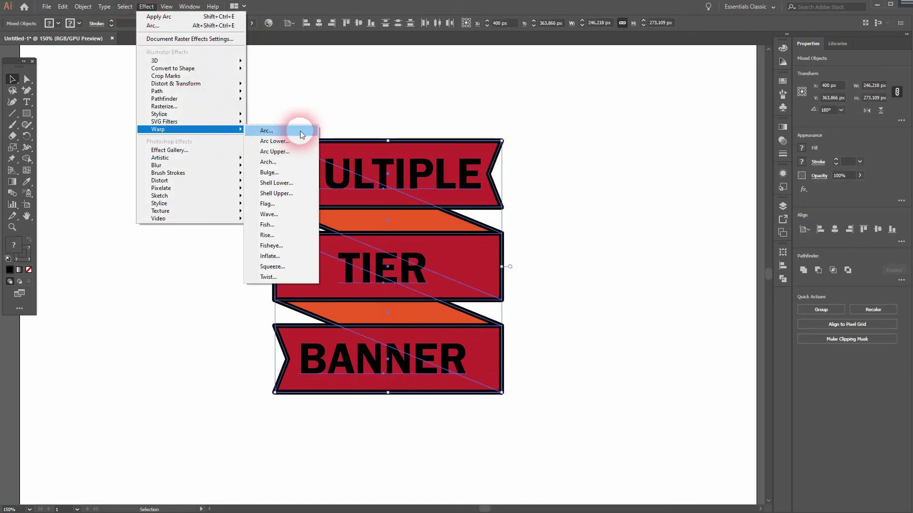
click(303, 133)
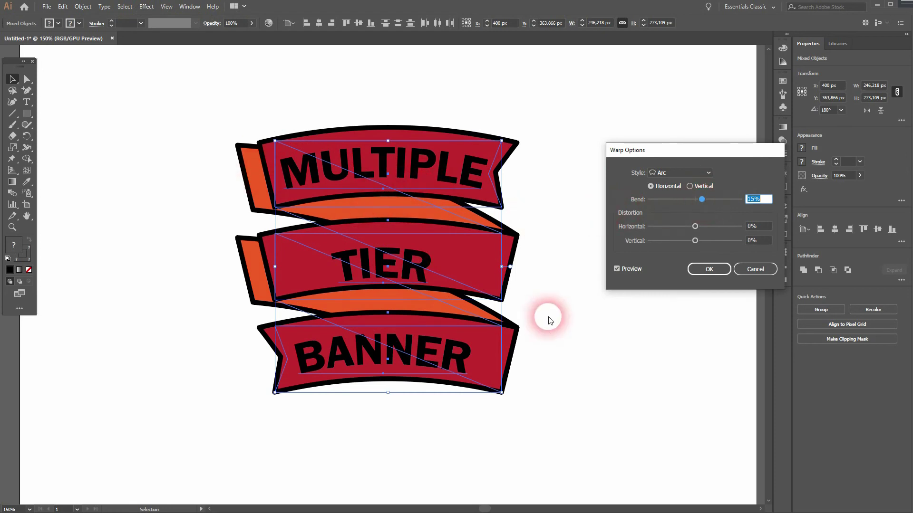
click(755, 269)
click(580, 203)
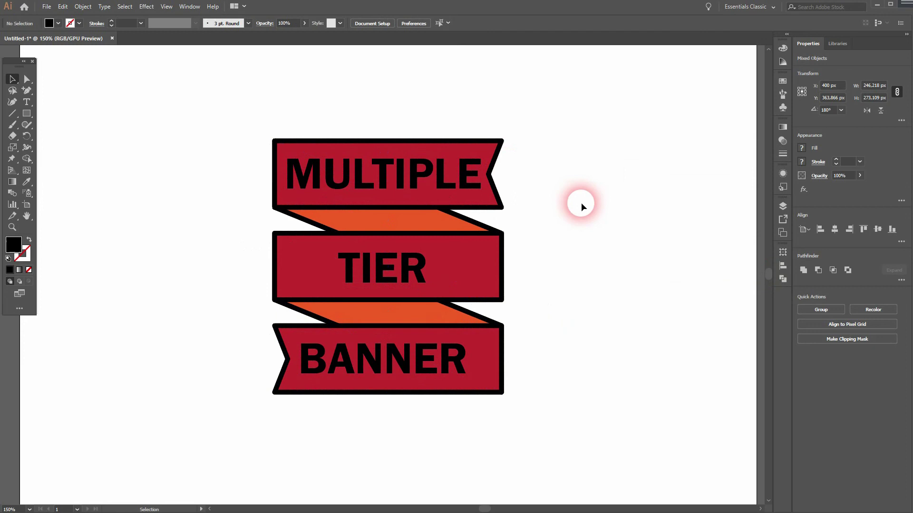
Step: Select only the three red bands and preview a horizontal Arc warp with a 12% bend on them
click(499, 149)
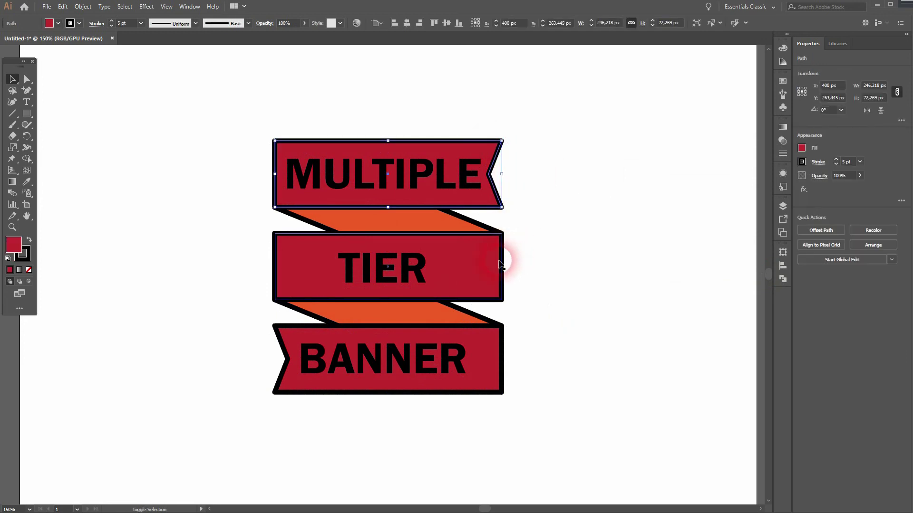
shift+click(502, 263)
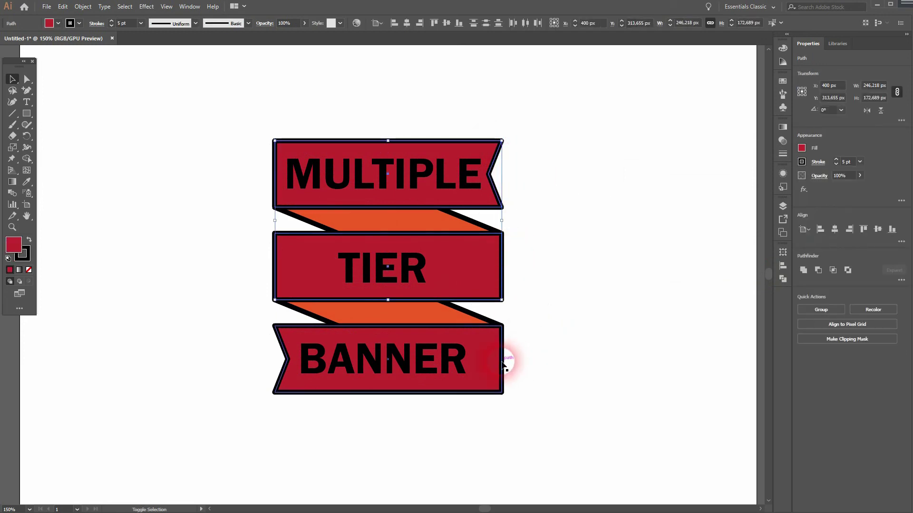
shift+click(503, 364)
click(146, 6)
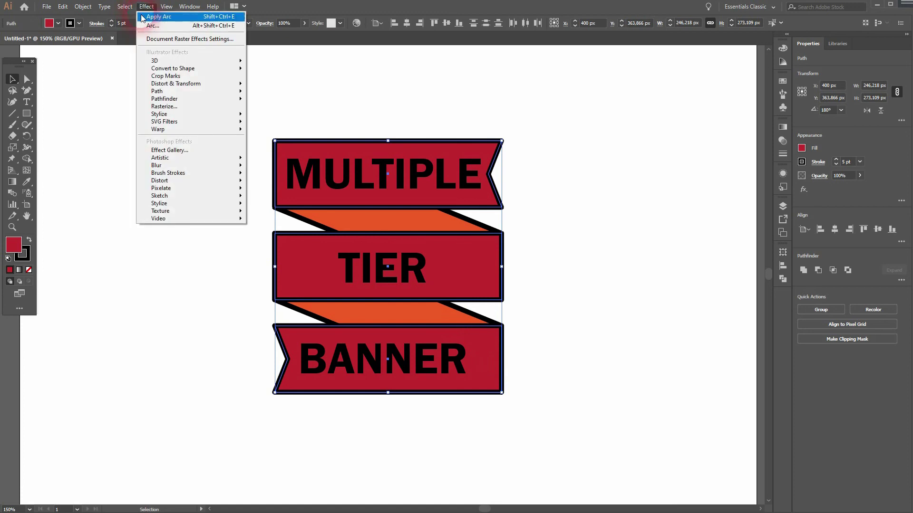
mouse_move(219, 133)
click(281, 130)
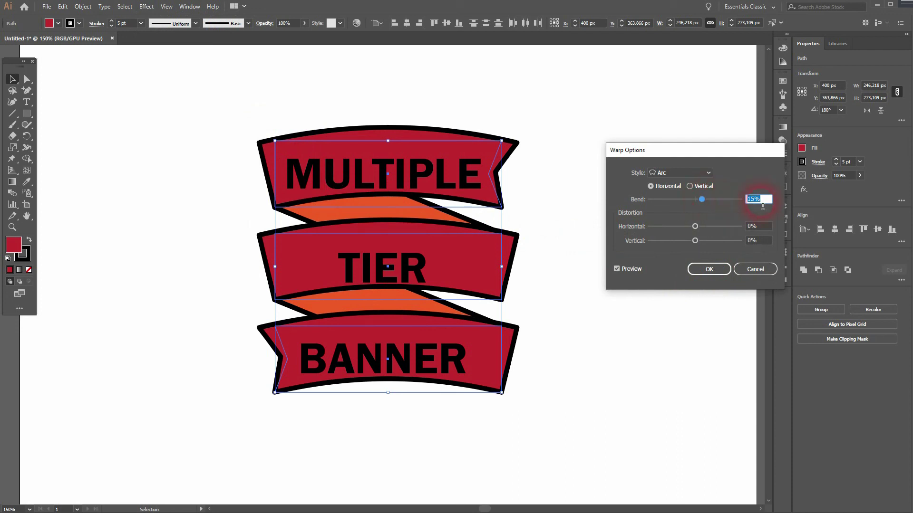
key(Down)
key(Down)
key(Down)
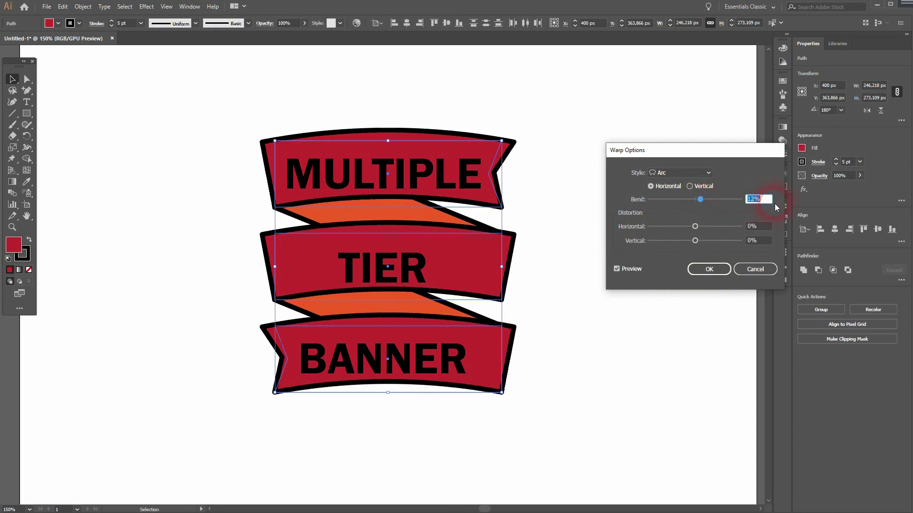
Step: Switch the red bands' warp style to Flag and preview it with a 30% bend
click(710, 177)
click(697, 261)
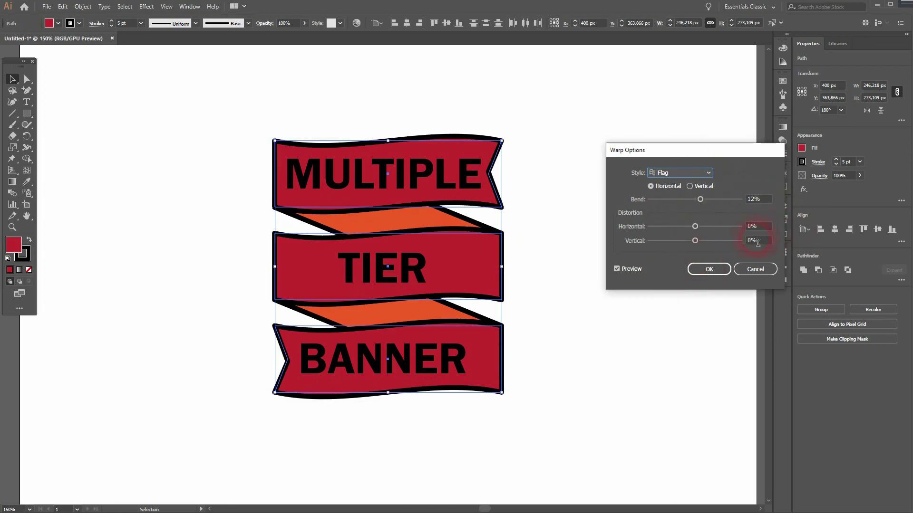
click(765, 201)
text(30)
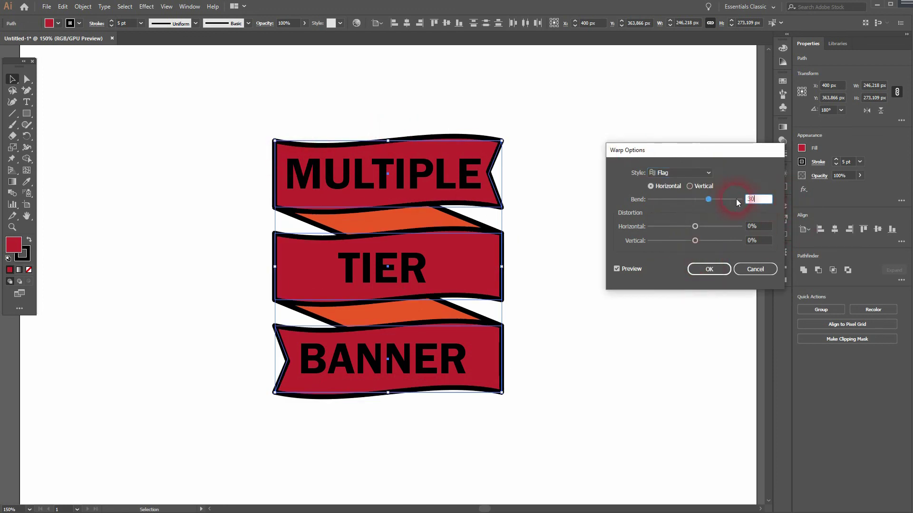
click(617, 268)
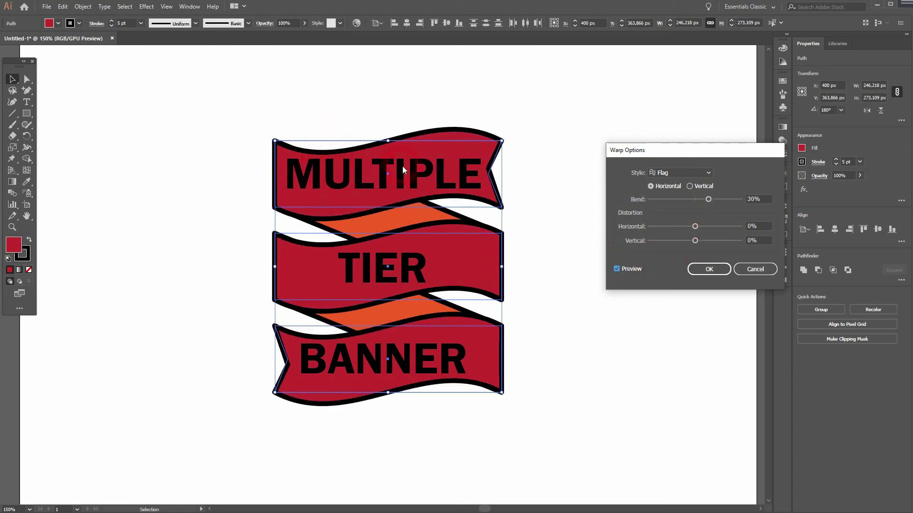
Step: Try Flag warp bends of 20% and 15% on the red bands in the preview
click(771, 205)
text(20)
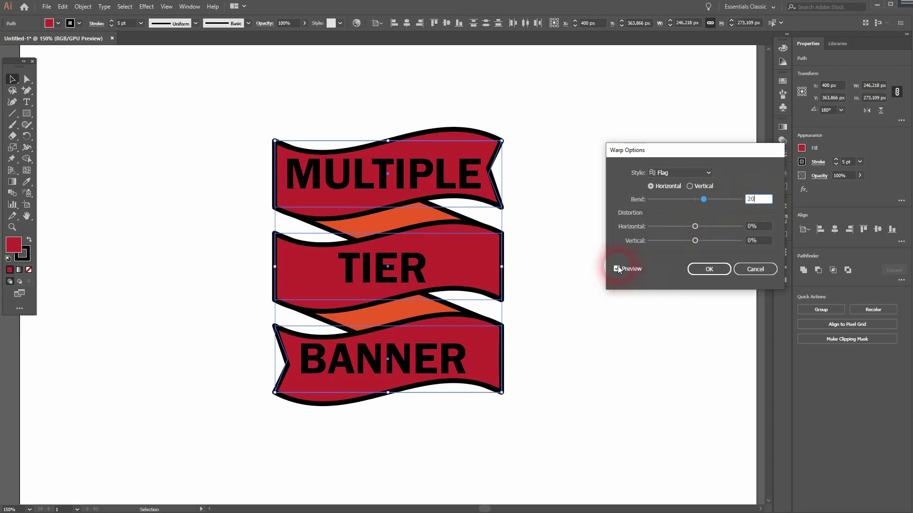
click(618, 268)
click(758, 200)
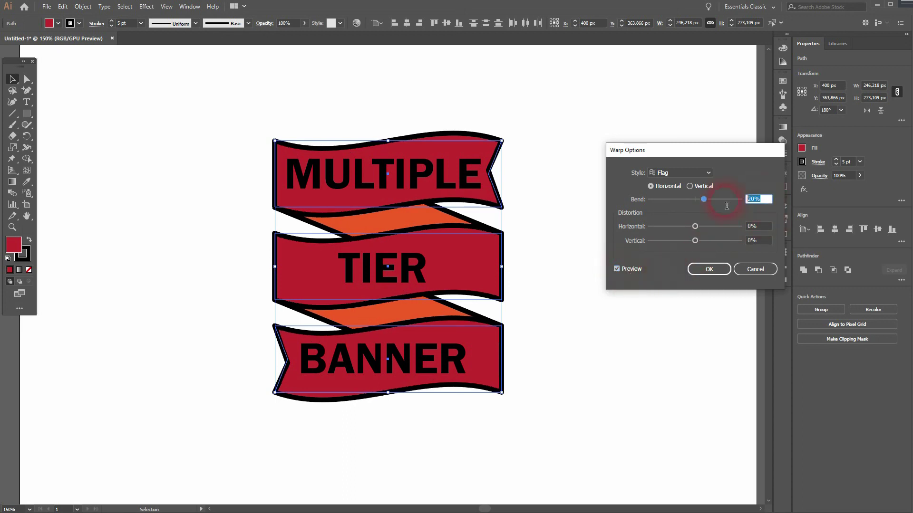
text(15)
click(619, 268)
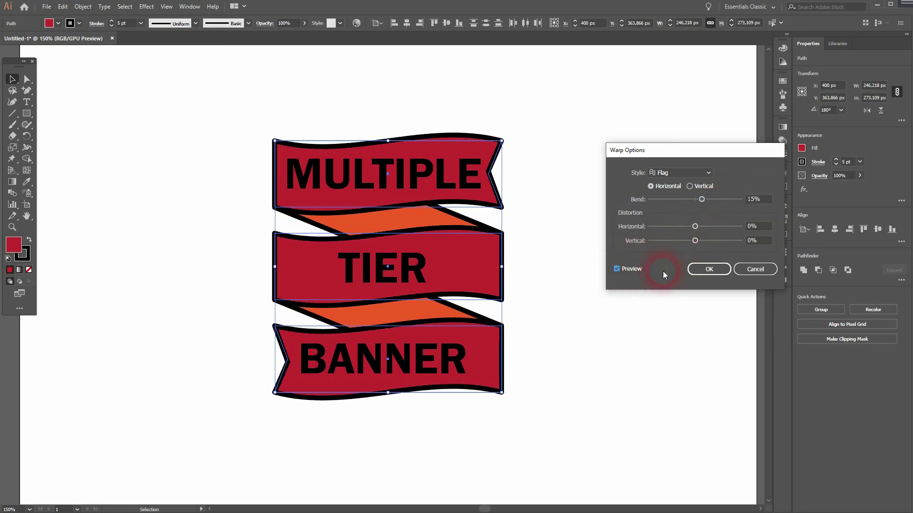
Step: Set the Flag warp's bend to 10%, apply it to the three red bands and deselect them
click(762, 199)
key(Down)
key(Down)
key(Down)
key(Down)
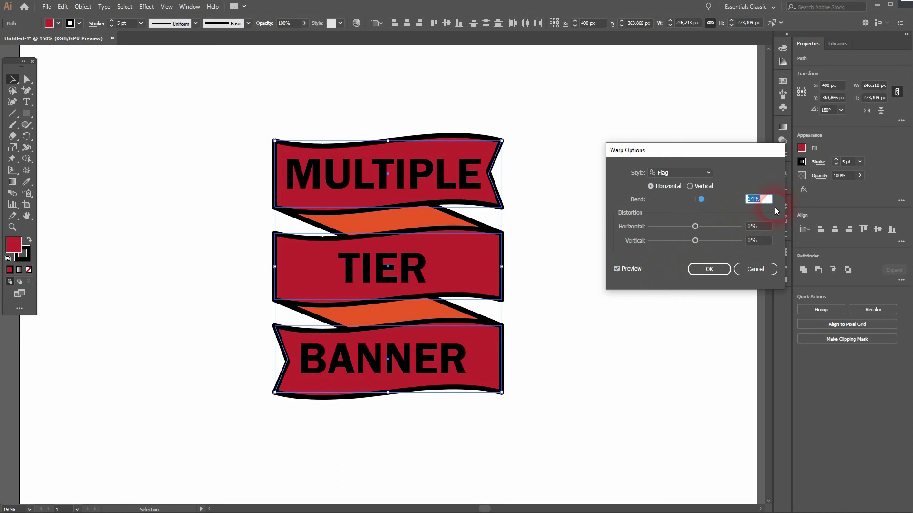
key(Down)
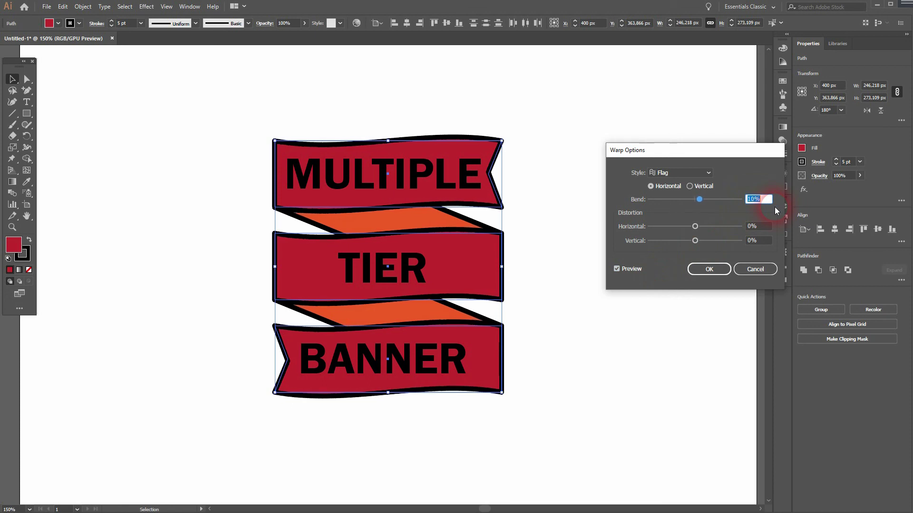
click(724, 271)
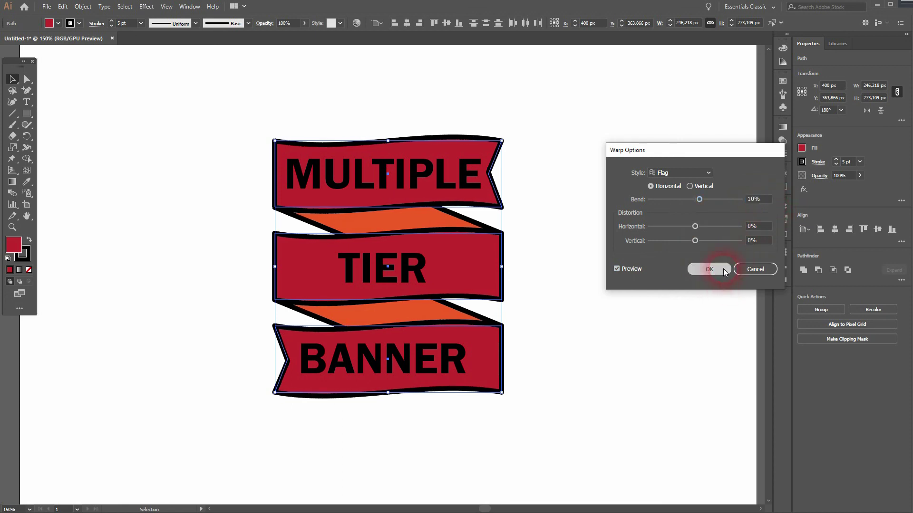
click(81, 98)
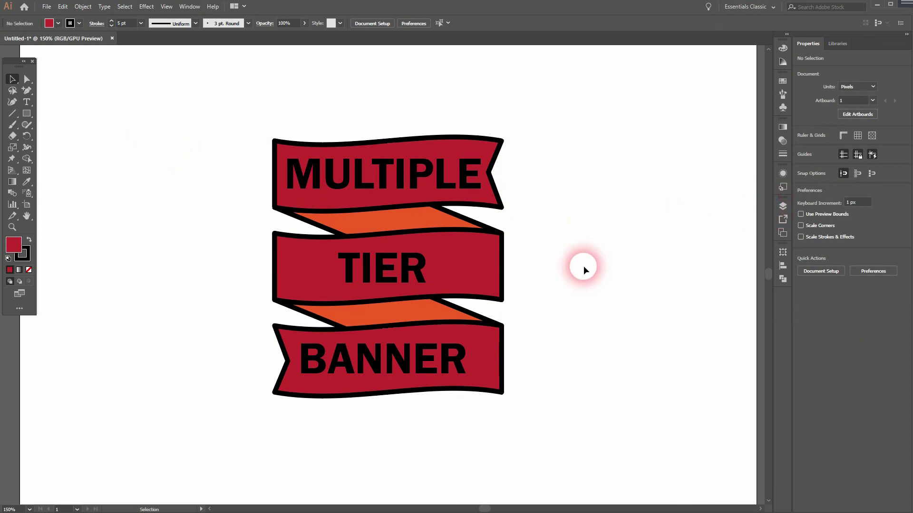